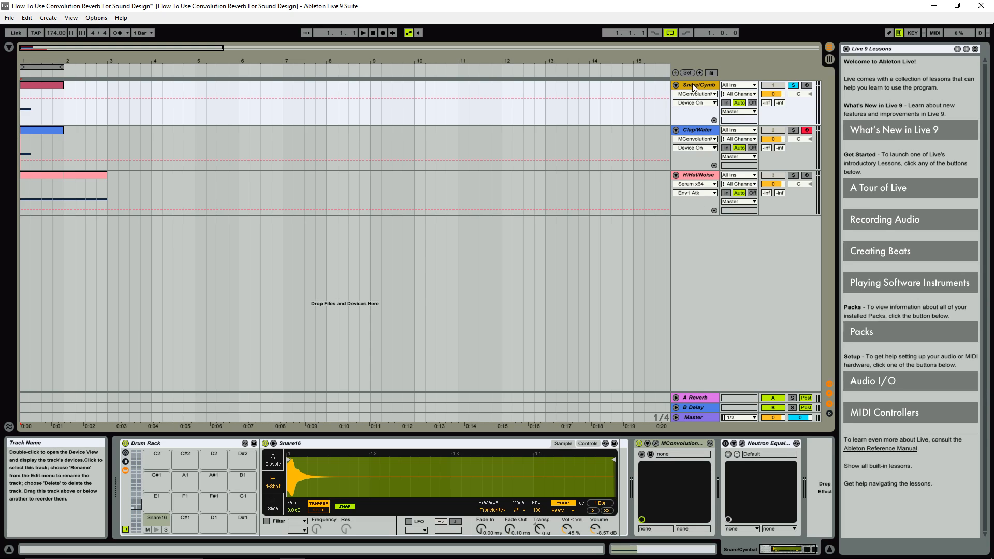
Look over the MConvolutionMB settings on the Snare/Cymb track, close the plug-in and listen to the dry snare loop.
click(656, 444)
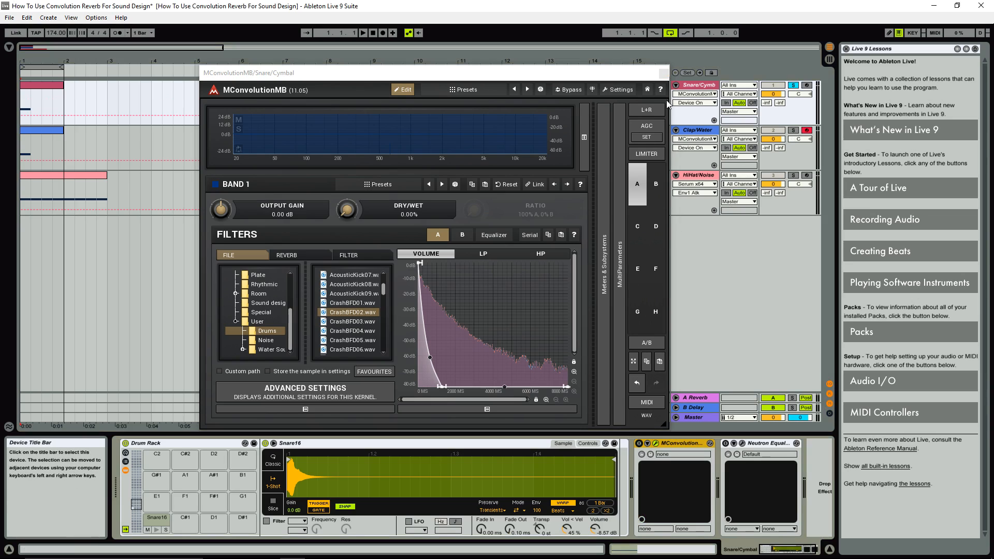
click(663, 73)
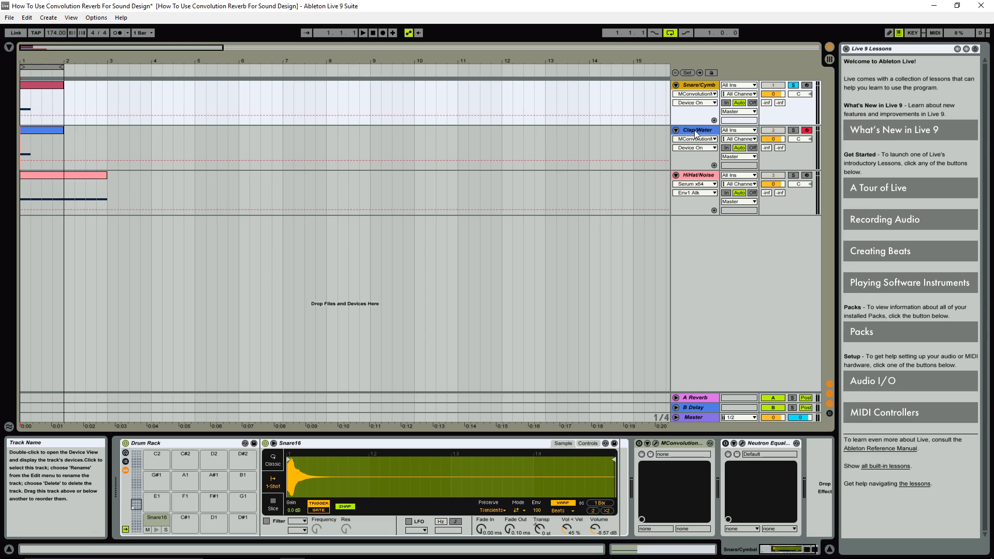
key(space)
key(space)
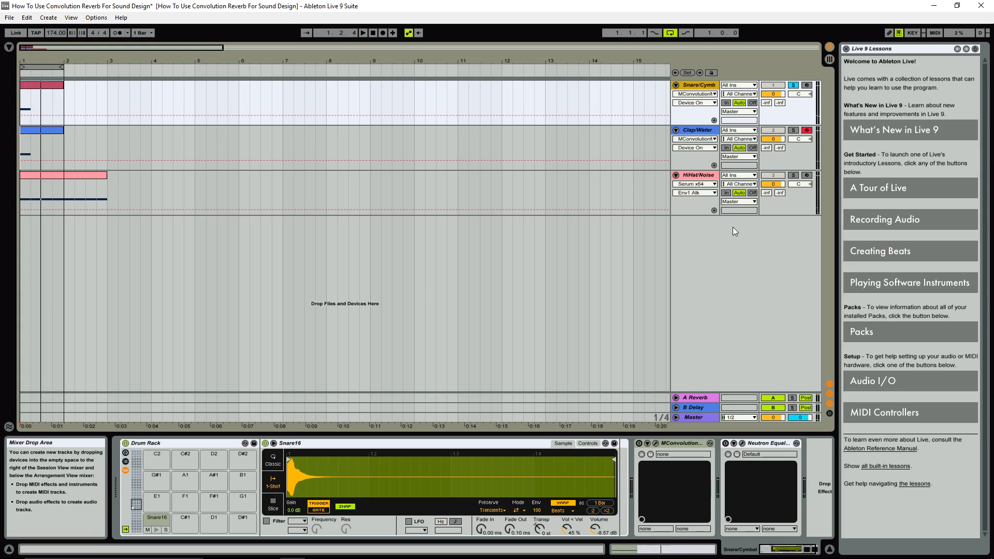
Enable and open MConvolutionMB on the Snare/Cymb track and raise Band 1's dry/wet mix to 29.2% during playback.
click(644, 445)
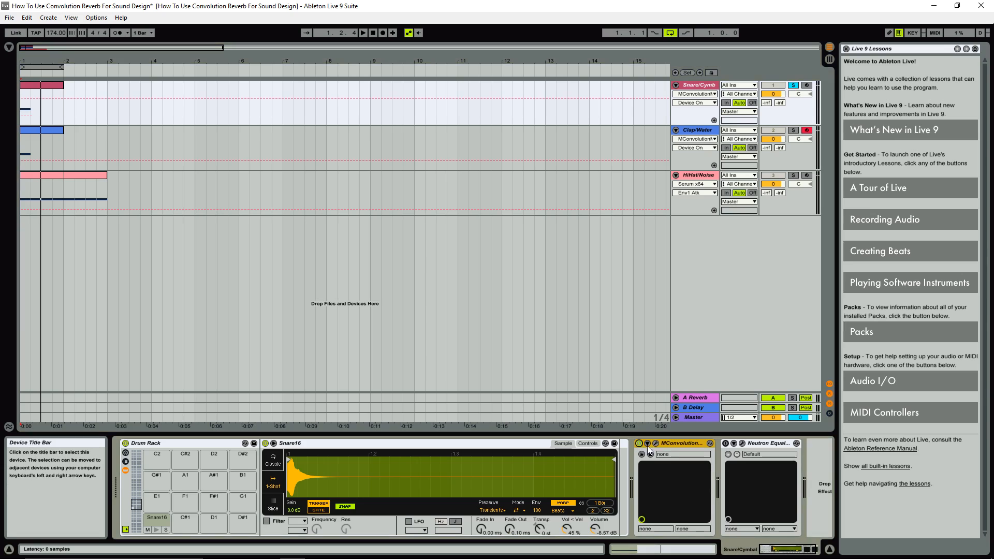
click(655, 443)
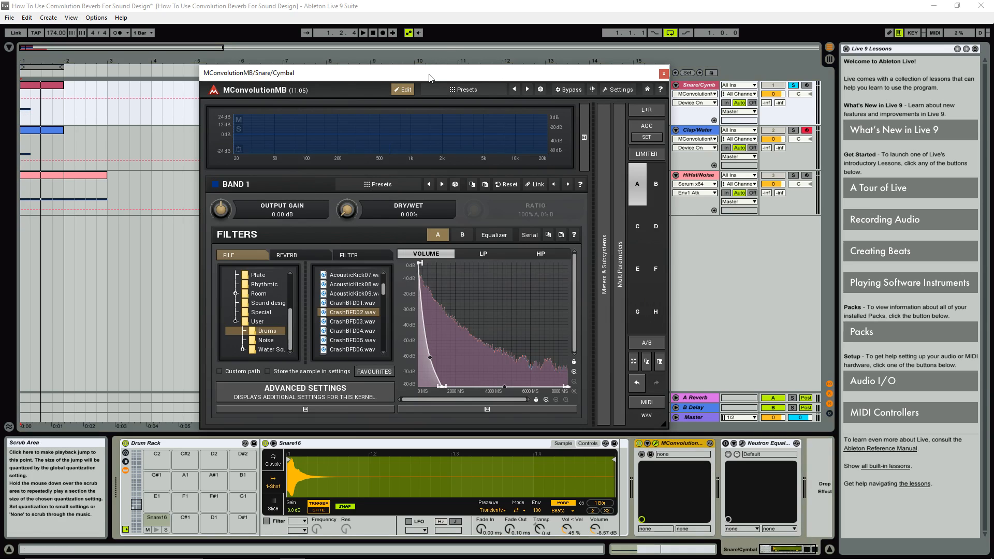
drag(429, 75, 435, 60)
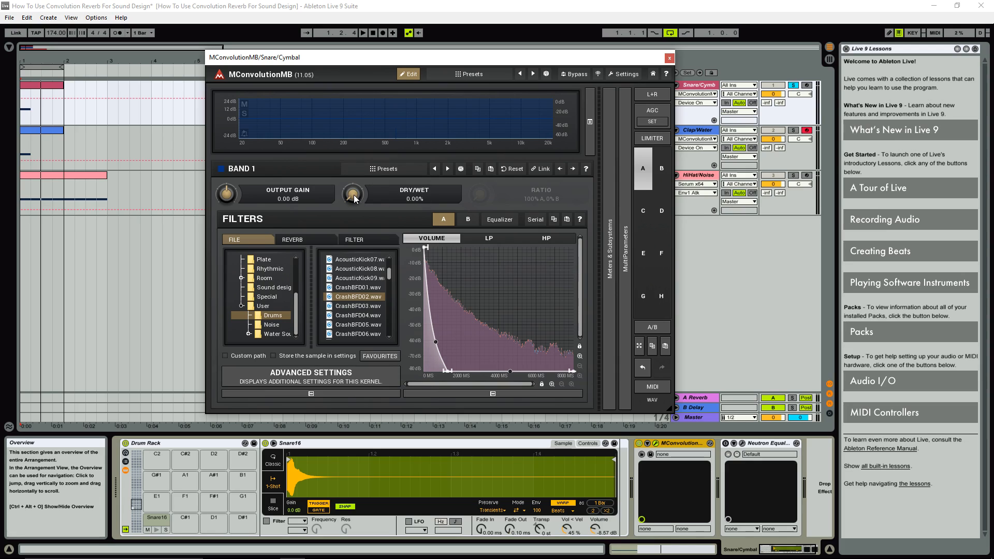
key(space)
mouse_move(353, 196)
mouse_down()
mouse_move(352, 163)
mouse_move(355, 182)
mouse_up()
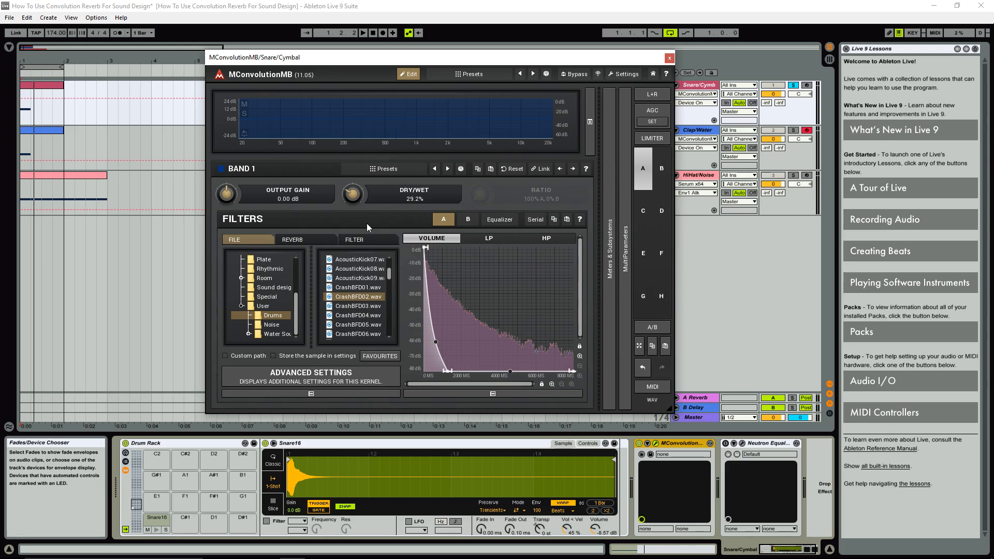
Audition CrashBFD03 through CrashBFD06 and CymbalBFD02.wav as the impulse response while the loop plays.
key(space)
click(360, 308)
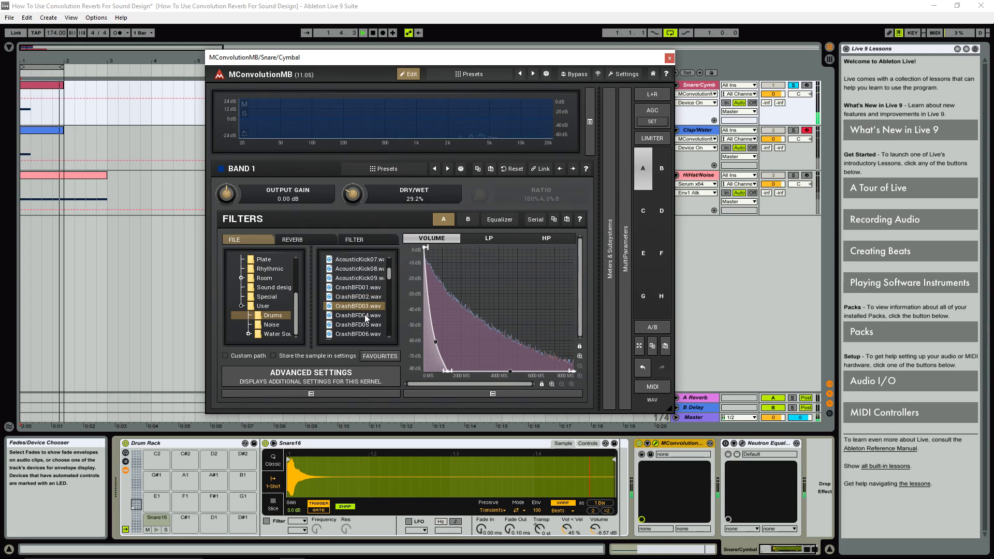
click(360, 317)
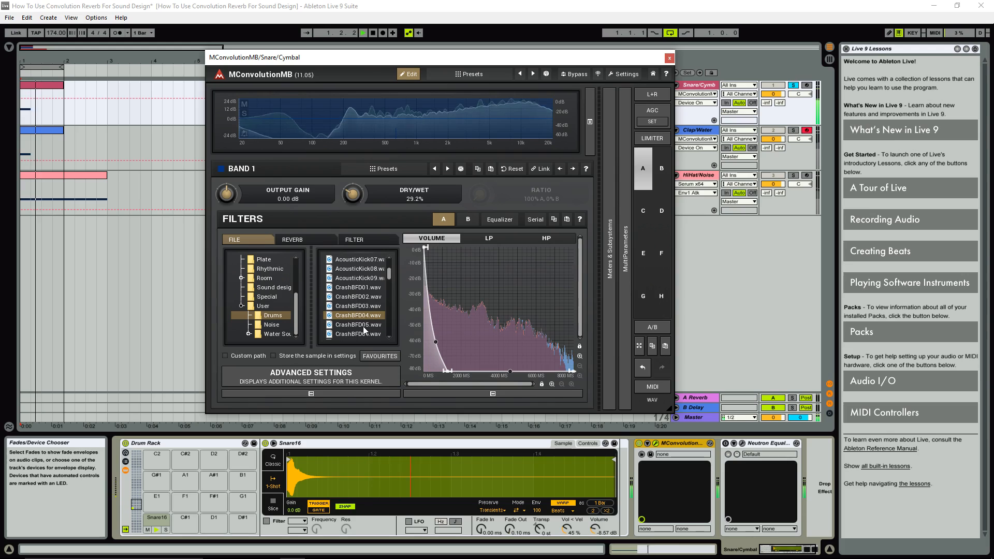
click(363, 326)
scroll(368, 312, down, 1)
click(357, 289)
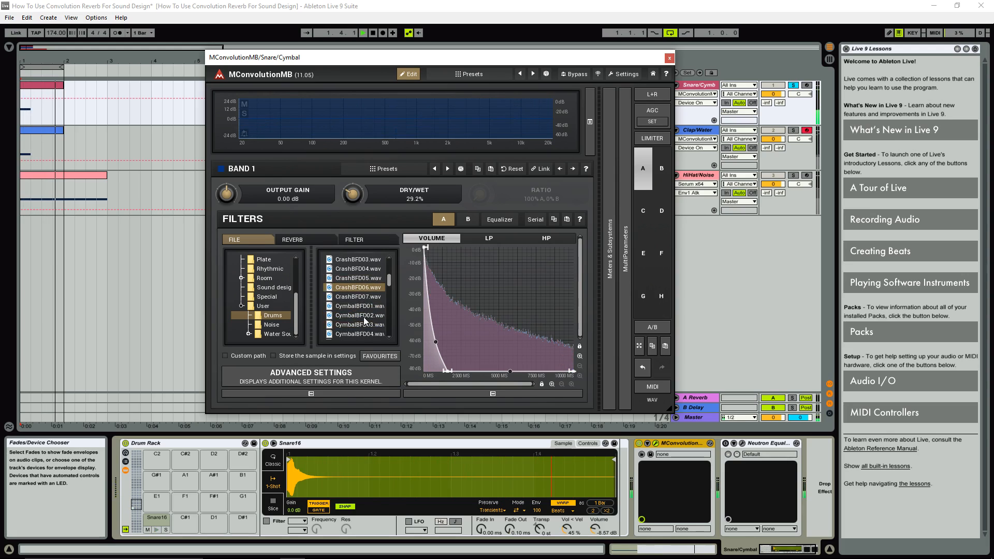
click(359, 316)
scroll(375, 326, down, 1)
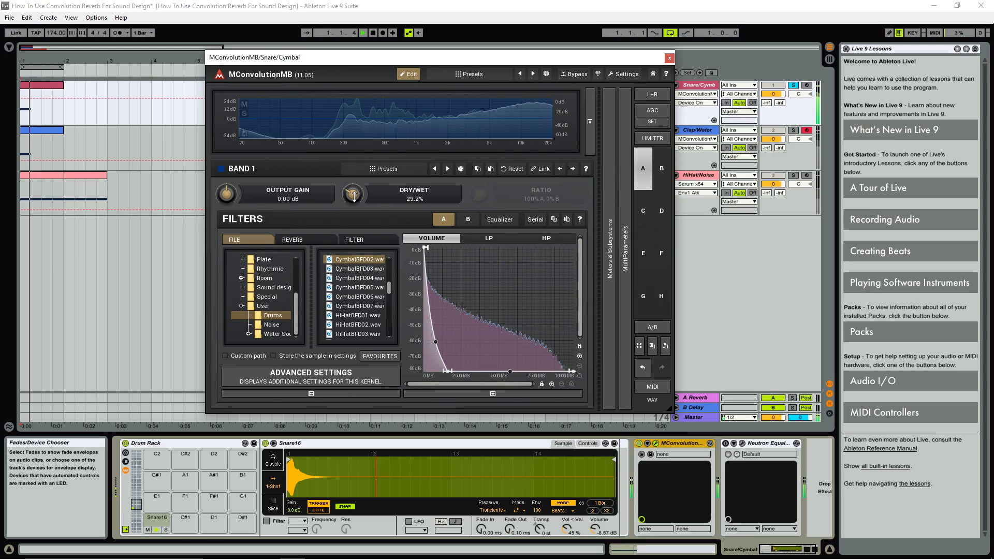
Lower the dry/wet mix to 13.2%, stop playback and shorten the impulse's volume envelope.
drag(348, 177, 348, 182)
key(space)
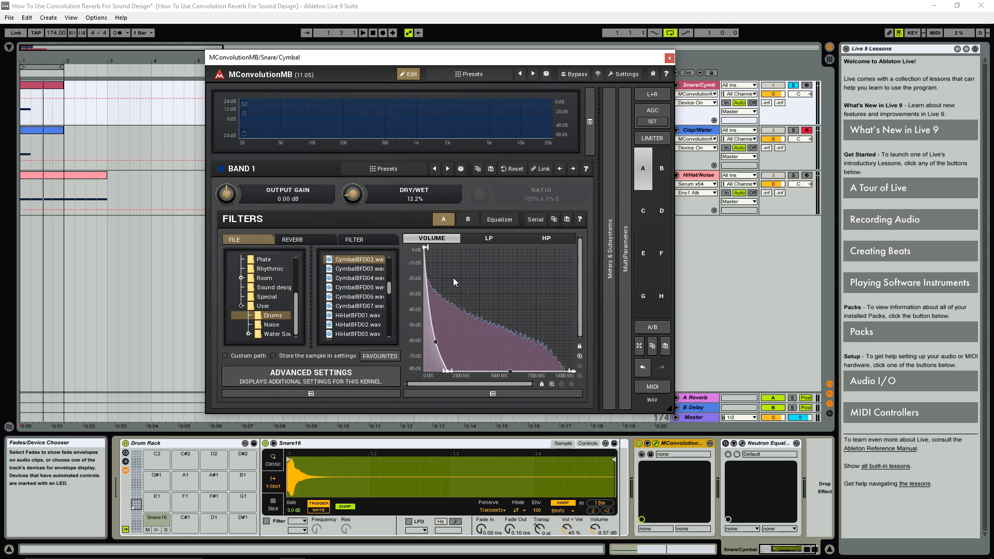
mouse_move(447, 371)
mouse_down()
mouse_move(456, 344)
mouse_move(439, 371)
mouse_up()
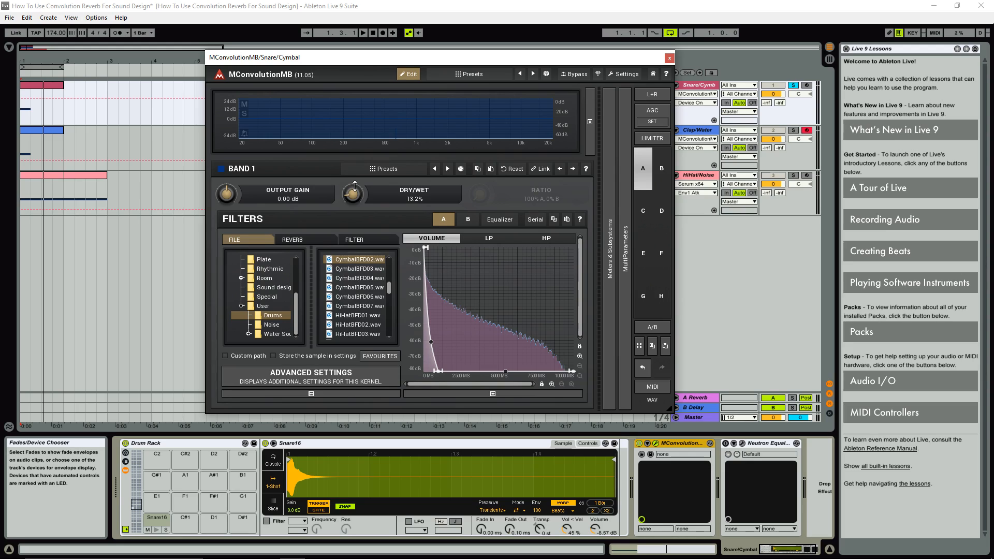
Load CrashBFD02.wav as the impulse response and raise the dry/wet mix to 43.8% while listening.
drag(359, 204, 352, 195)
drag(388, 203, 389, 208)
scroll(380, 281, up, 3)
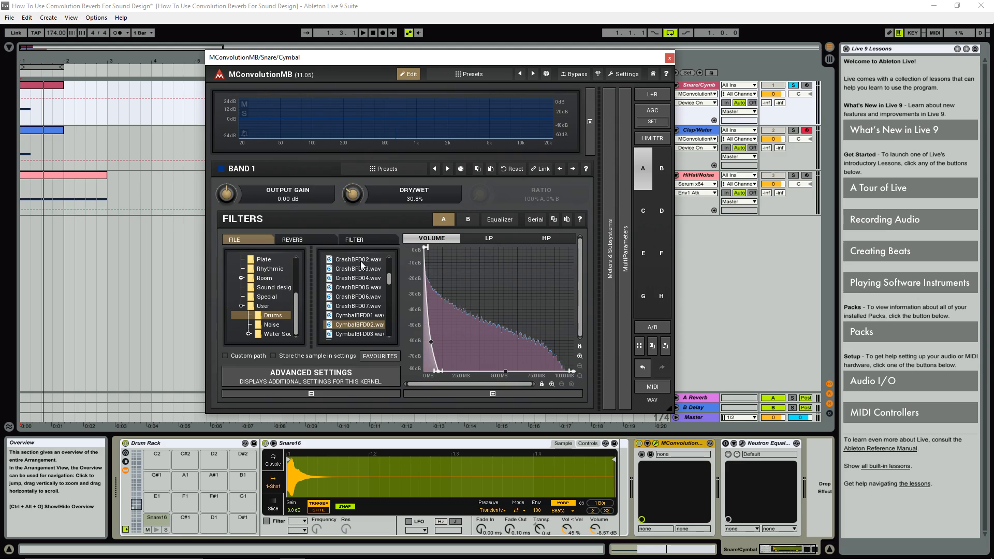
click(360, 261)
key(space)
drag(396, 199, 353, 194)
key(space)
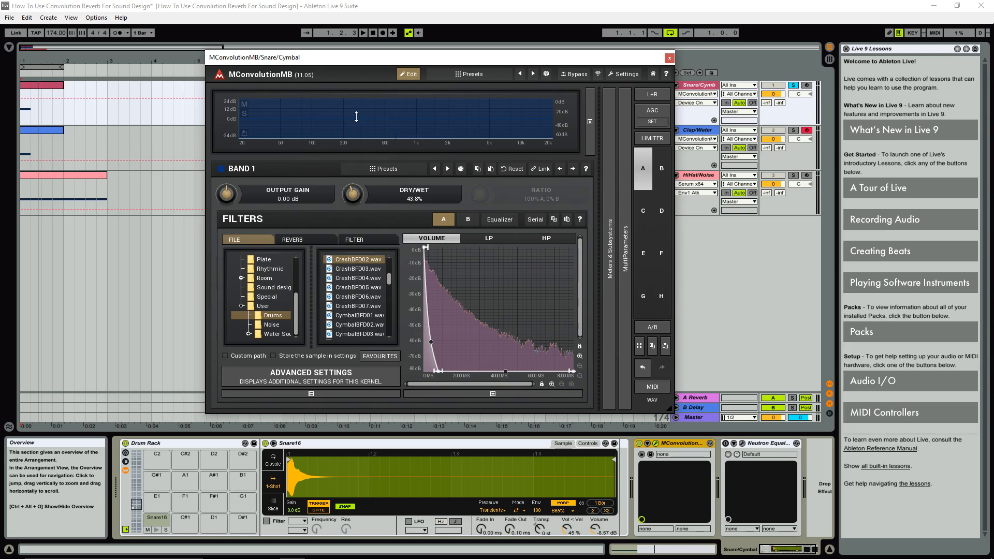
Audition the snare at 100% wet and bring the dry/wet mix down to 34.6%.
drag(352, 195, 354, 151)
key(space)
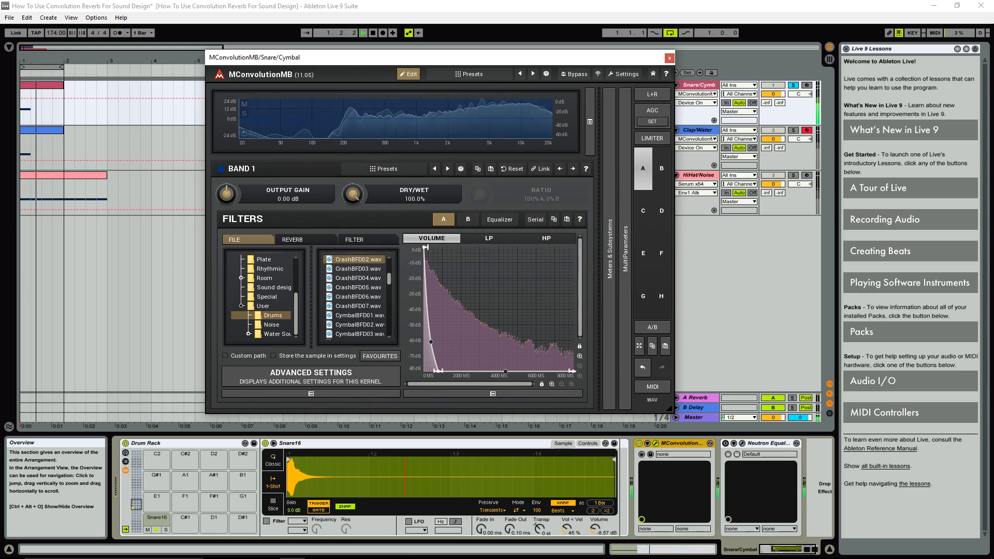
key(space)
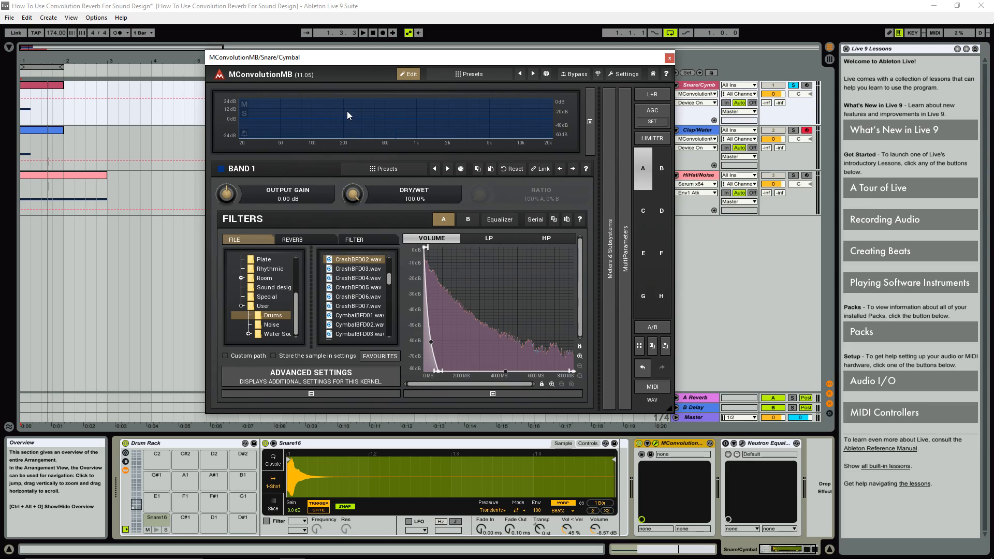
drag(352, 194, 353, 228)
key(space)
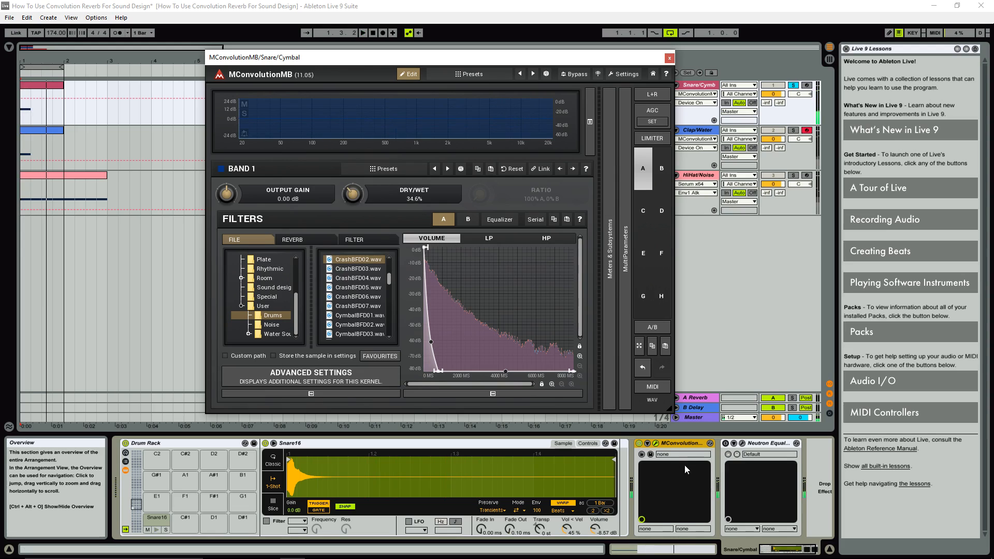
Enable and open the Neutron Equalizer on the Snare/Cymb track and dismiss its preset manager.
click(725, 444)
click(742, 443)
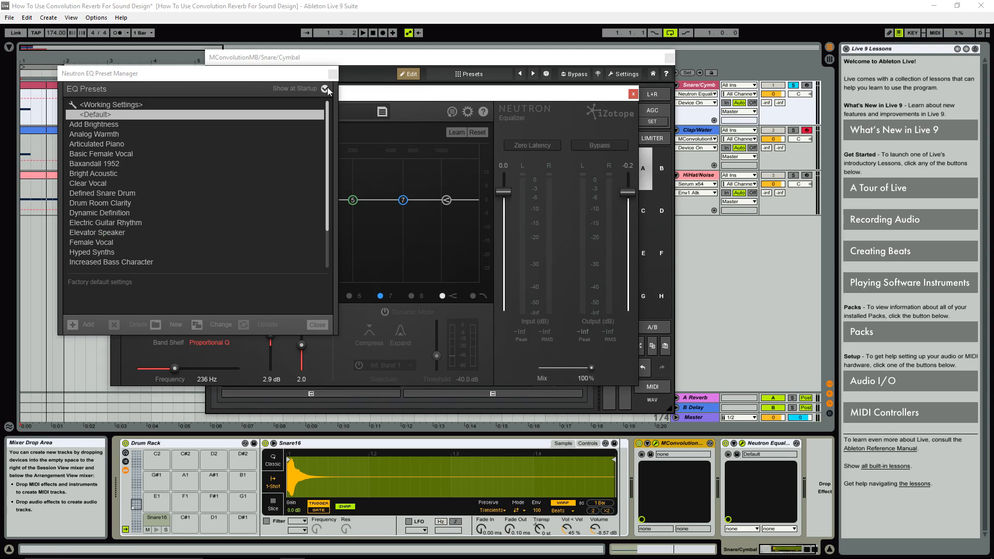
click(332, 74)
drag(255, 94, 377, 128)
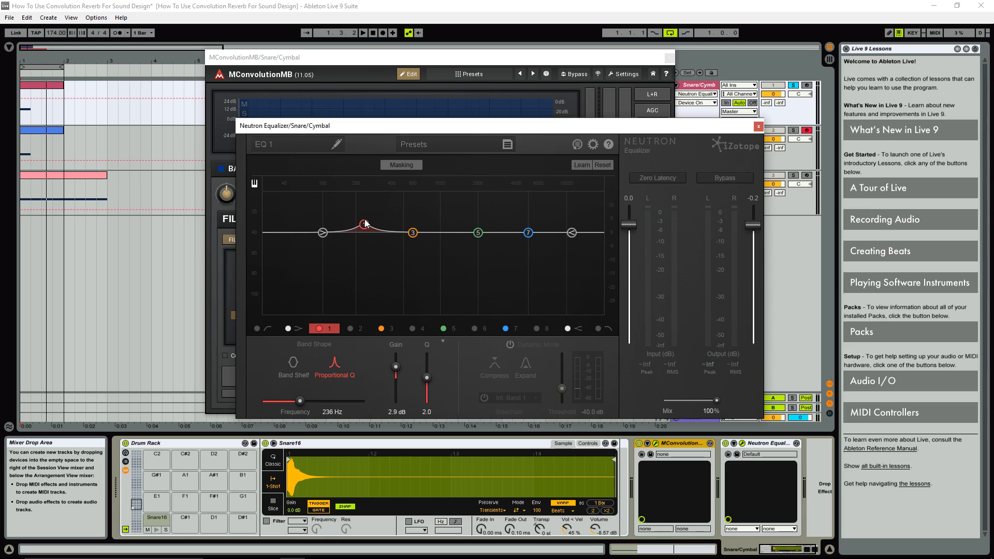
Compare the snare with and without the equalizer, boost band 1 to 5.0 dB at 238 Hz and lower the output gain to -3.0 dB.
key(space)
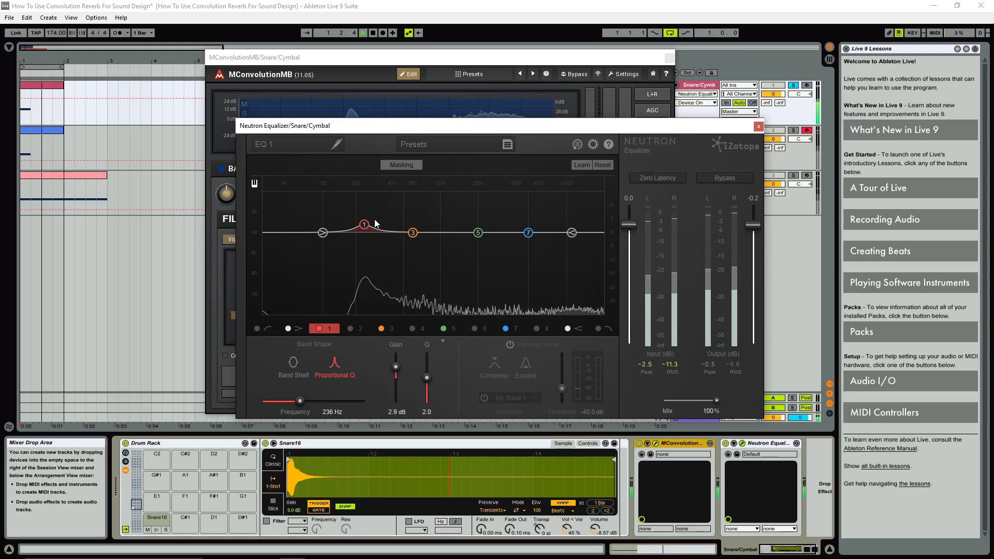
click(725, 443)
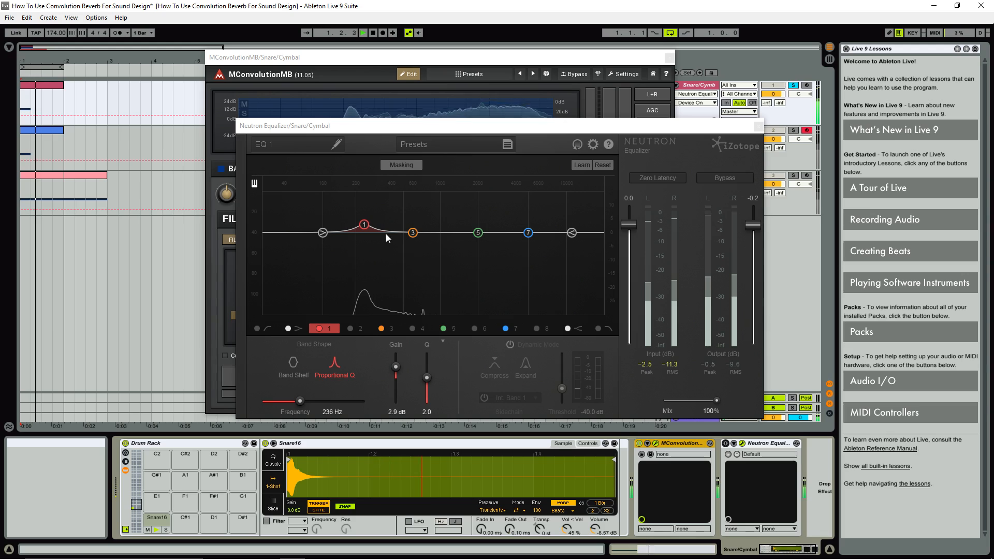
drag(365, 224, 365, 219)
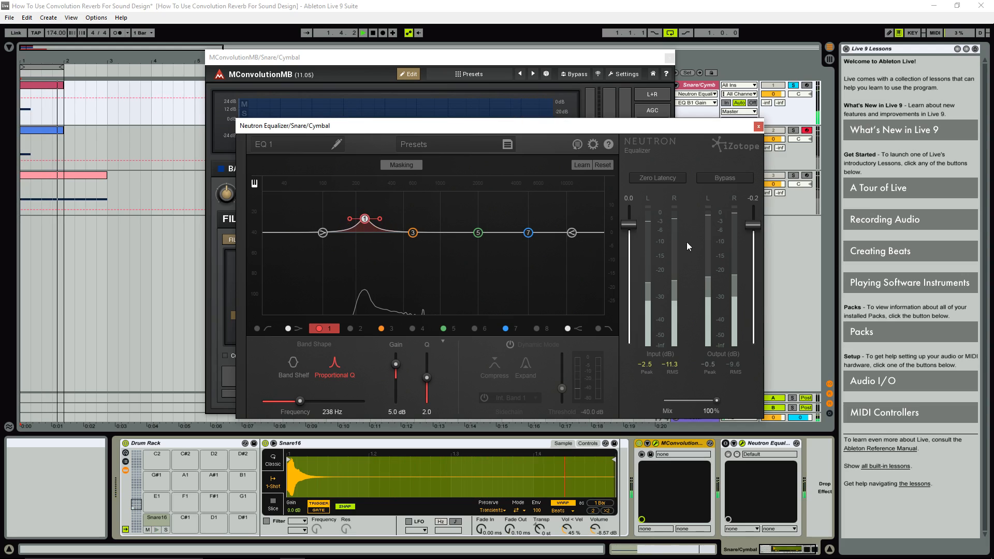
click(725, 444)
drag(754, 227, 754, 232)
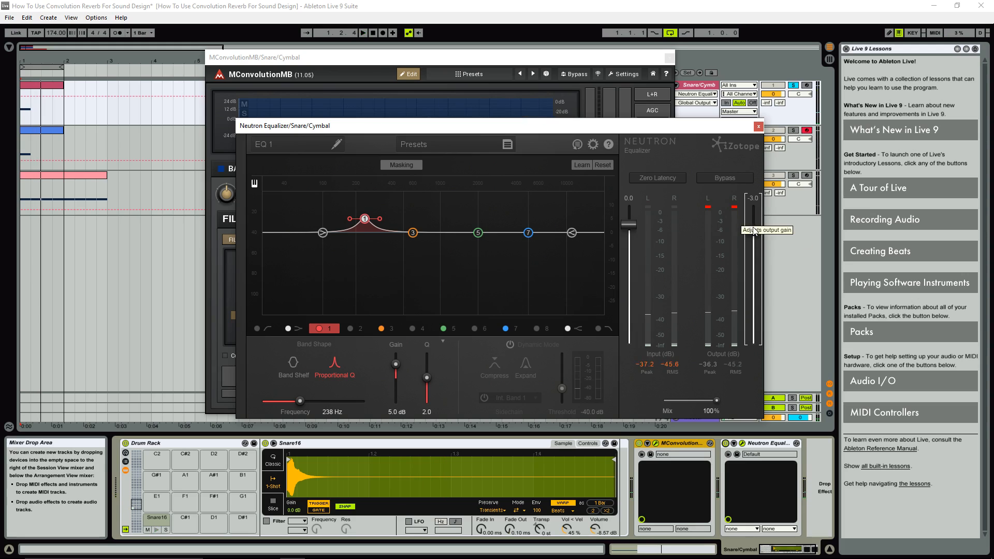
click(758, 126)
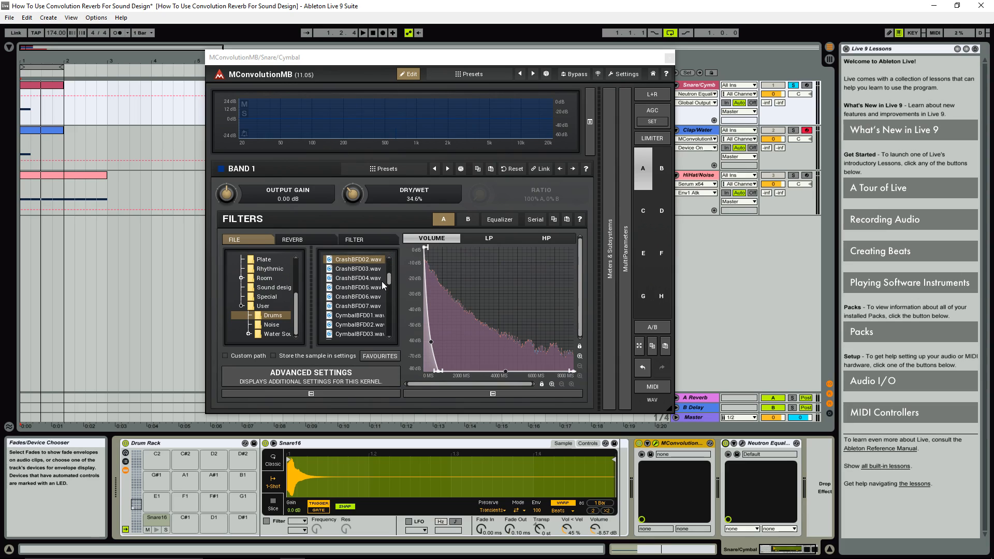
Load PercBFD05.wav as the impulse response in MConvolutionMB and listen with the dry/wet mix at 60.6%.
drag(389, 281, 389, 308)
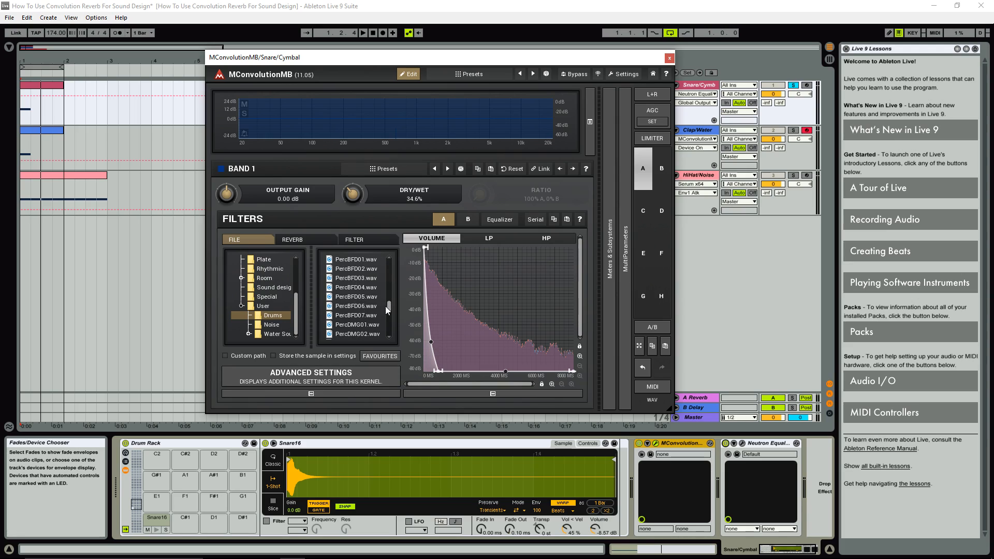
click(350, 297)
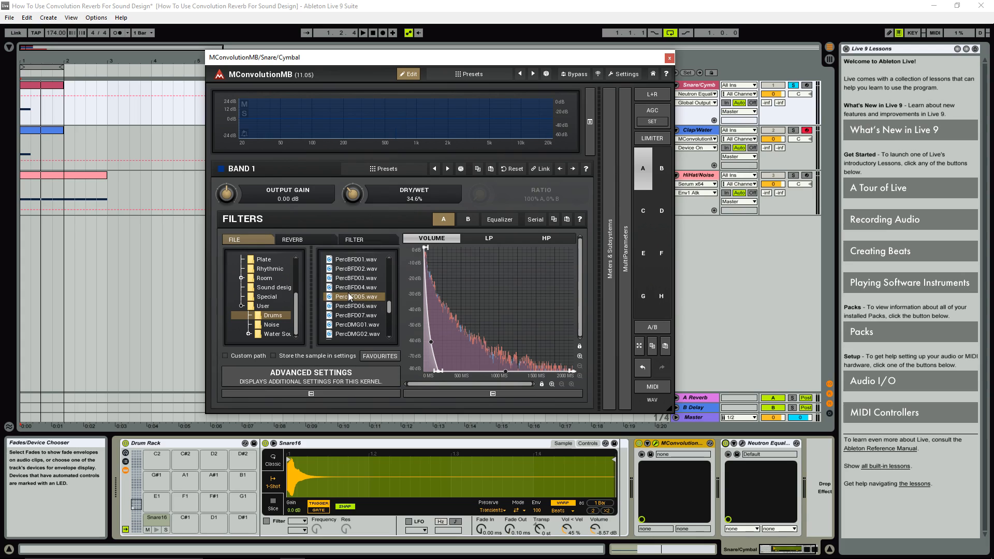
drag(353, 194, 353, 161)
key(space)
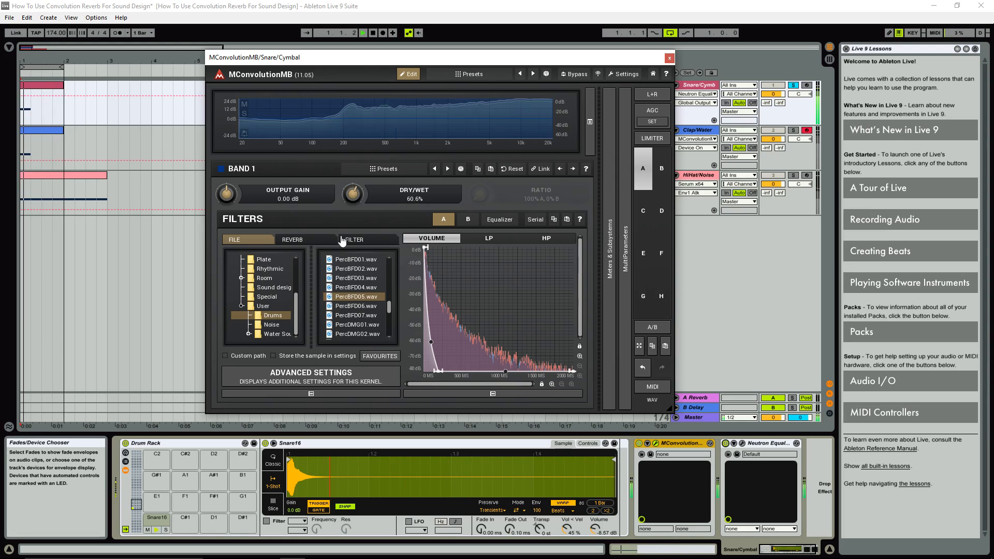
key(space)
Lengthen the impulse's volume envelope, reduce the dry/wet mix to 34.8% while listening and close the plug-in.
drag(439, 371, 468, 371)
scroll(356, 195, down, 5)
key(space)
scroll(356, 195, down, 3)
mouse_move(468, 371)
mouse_down()
mouse_move(489, 381)
mouse_move(473, 380)
mouse_up()
key(space)
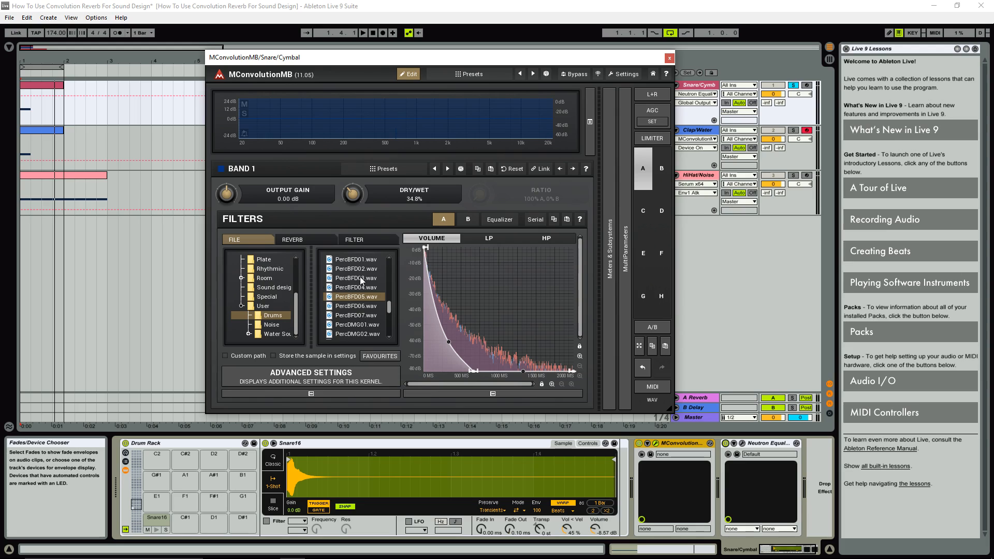
click(669, 58)
Solo the Clap/Water track in place of Snare/Cymb and listen to its dry clap loop.
click(695, 86)
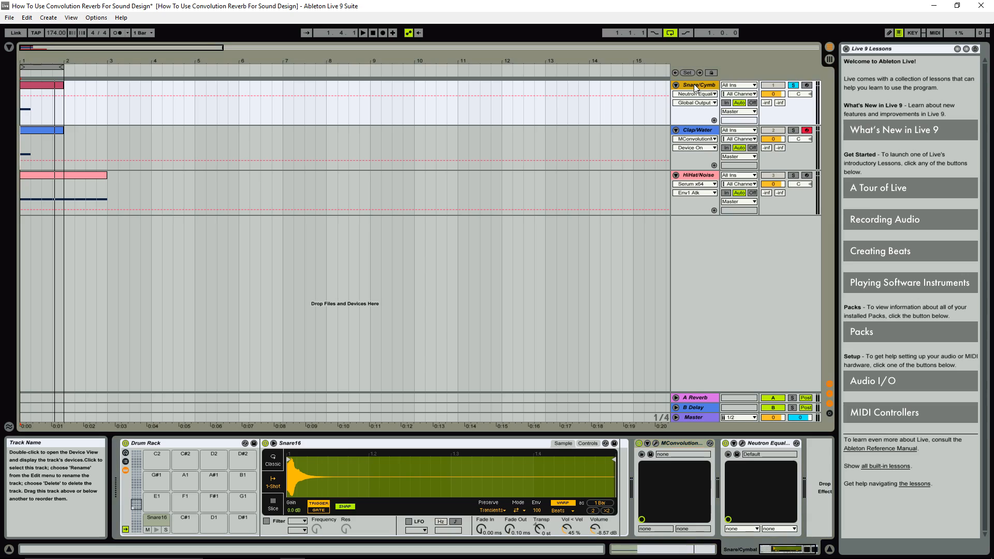
click(695, 131)
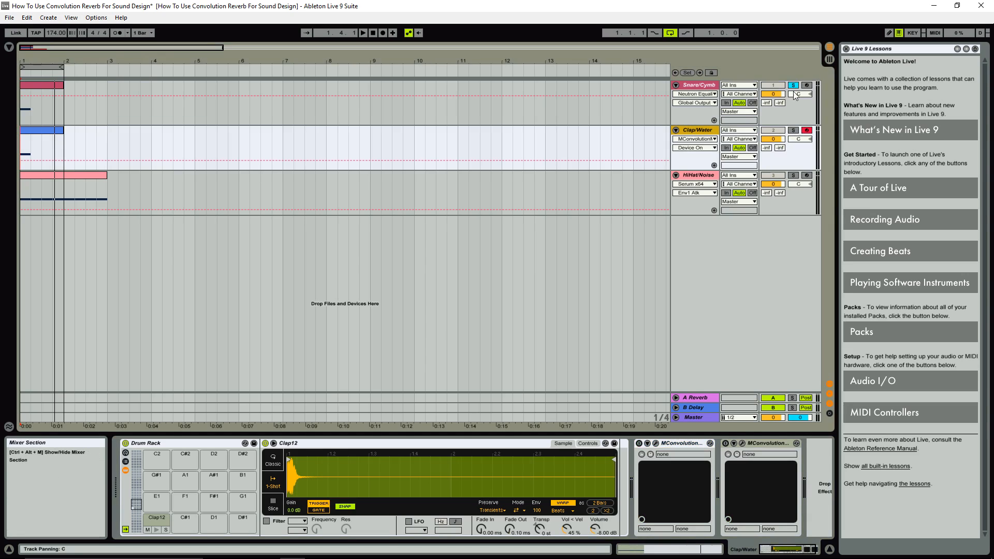
click(793, 130)
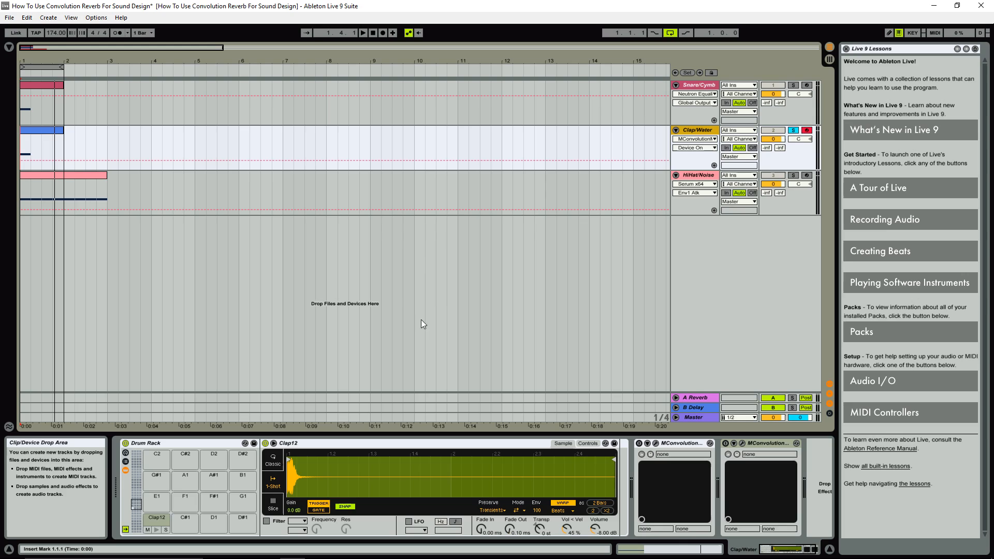
key(space)
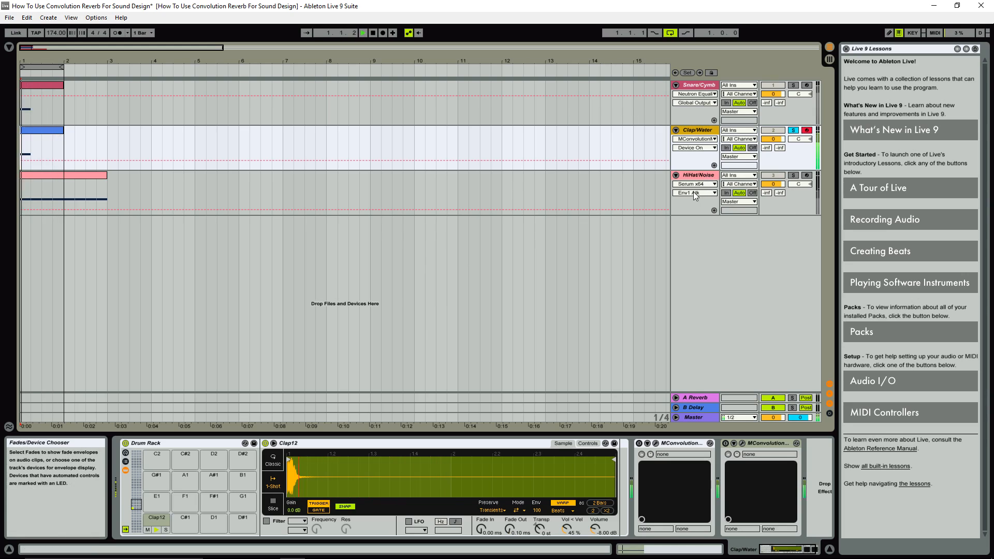
key(space)
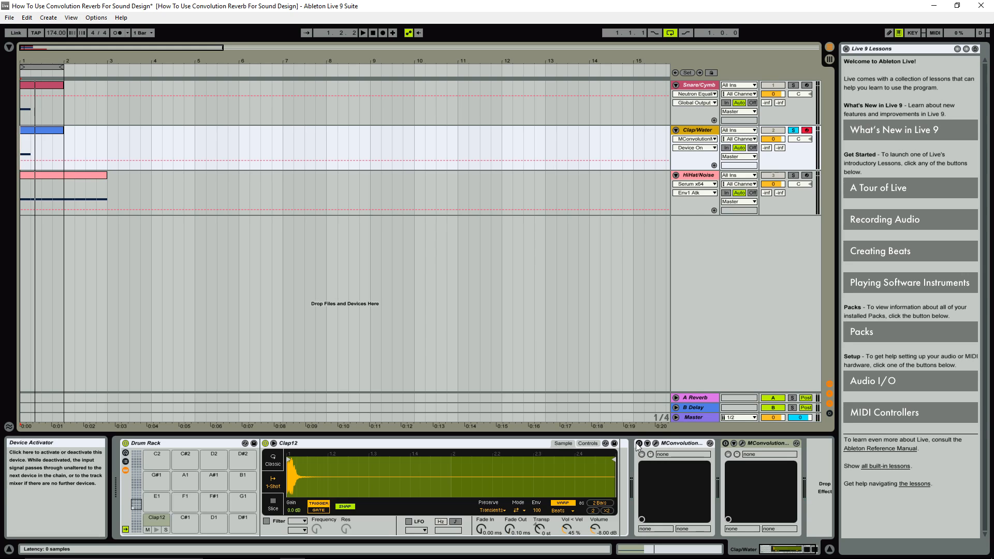
Enable and open the first MConvolutionMB on the Clap/Water track and dismiss its Kernel Settings A window.
click(656, 444)
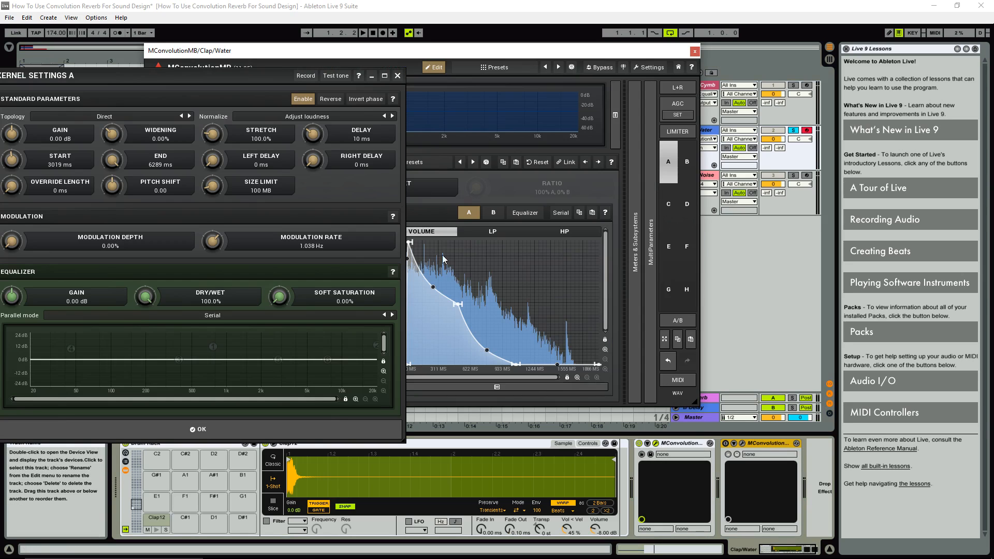
drag(184, 73, 412, 93)
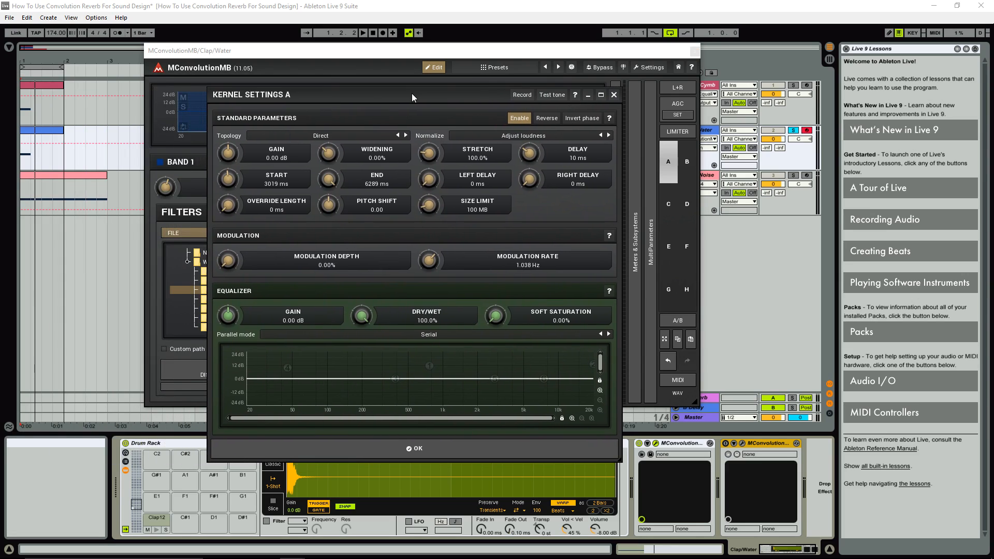
click(588, 96)
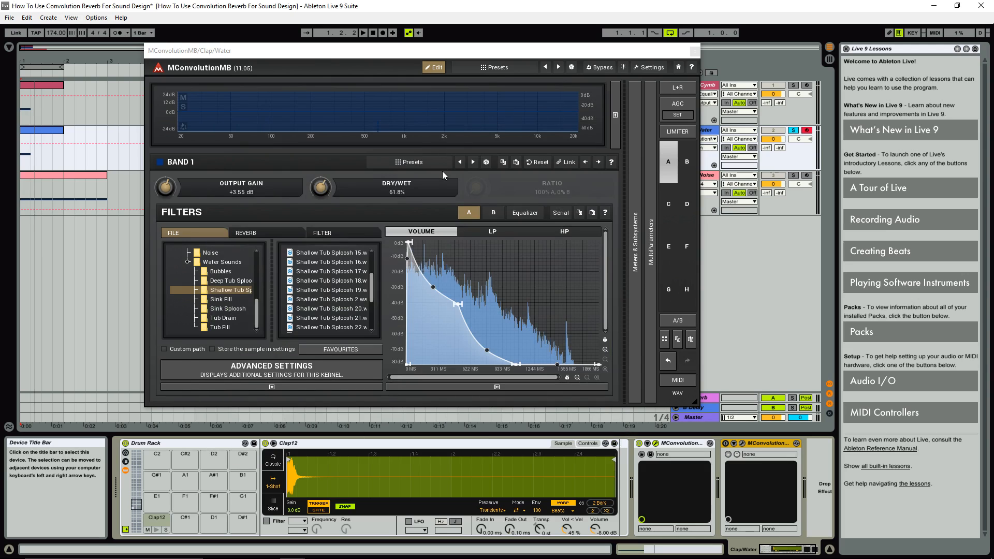
Compare the clap at 0% and 100% dry/wet, settling the mix at 34.4% while listening.
click(323, 188)
drag(320, 188, 354, 206)
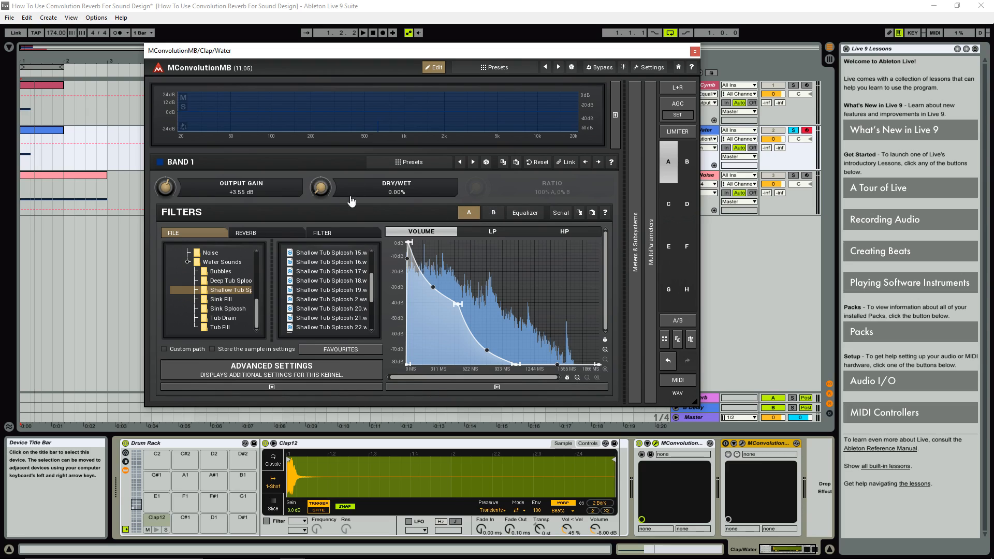
drag(329, 188, 329, 155)
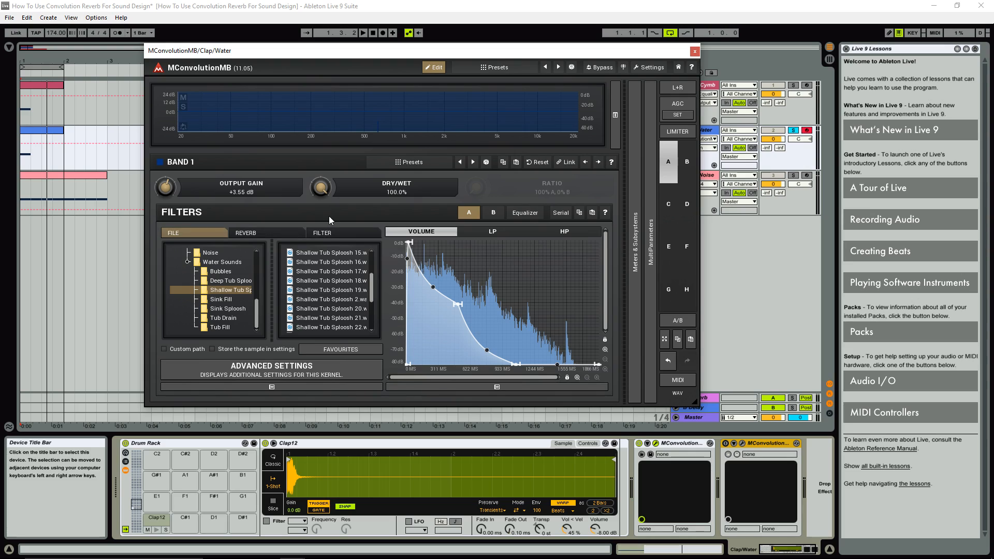
key(space)
drag(323, 188, 323, 263)
key(space)
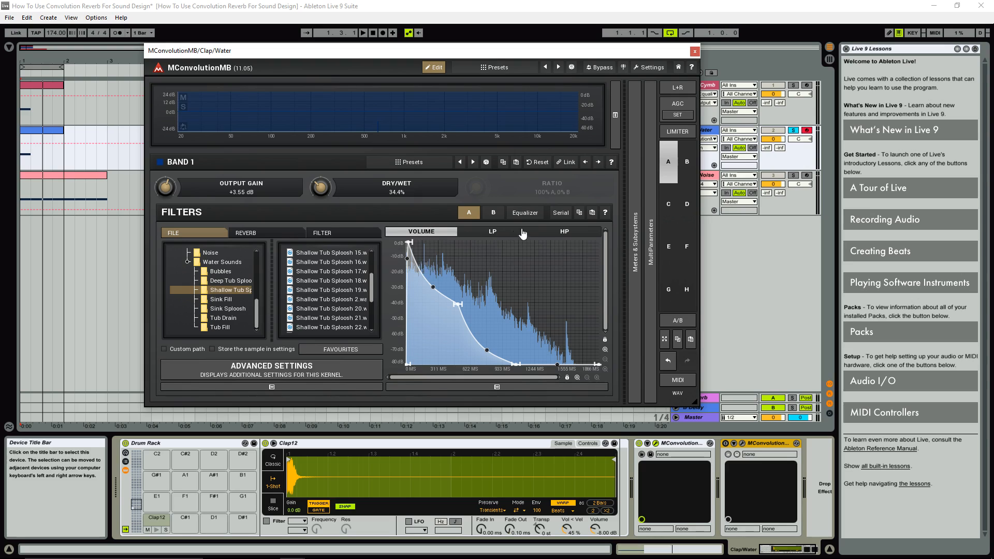
Set the water impulse's high-pass filter to 112.5 Hz across its whole length.
click(559, 233)
mouse_move(521, 328)
mouse_down()
mouse_move(521, 289)
mouse_move(533, 334)
mouse_up()
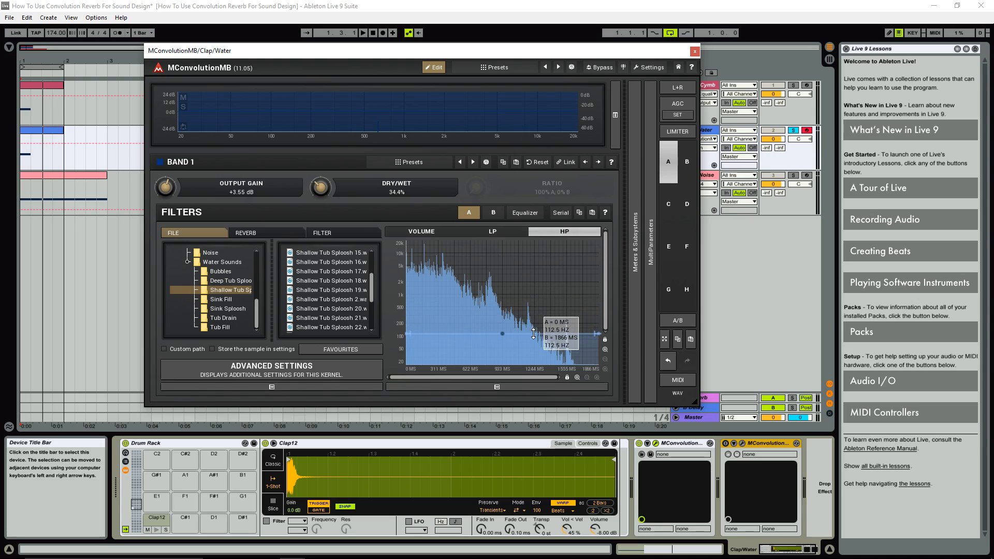
click(425, 231)
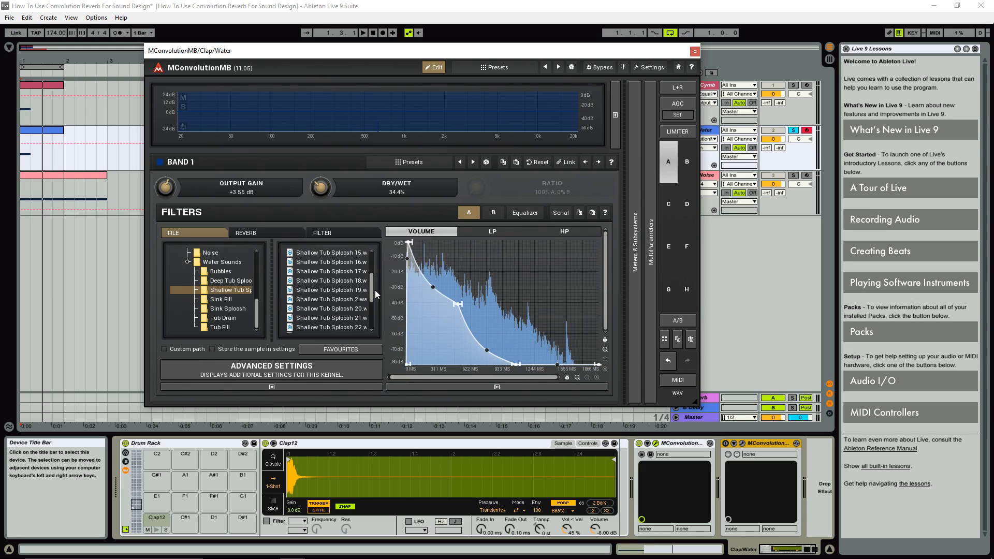
Stretch the water impulse's volume envelope toward the end of the sample and pull its middle point earlier while listening.
key(space)
drag(516, 363, 485, 365)
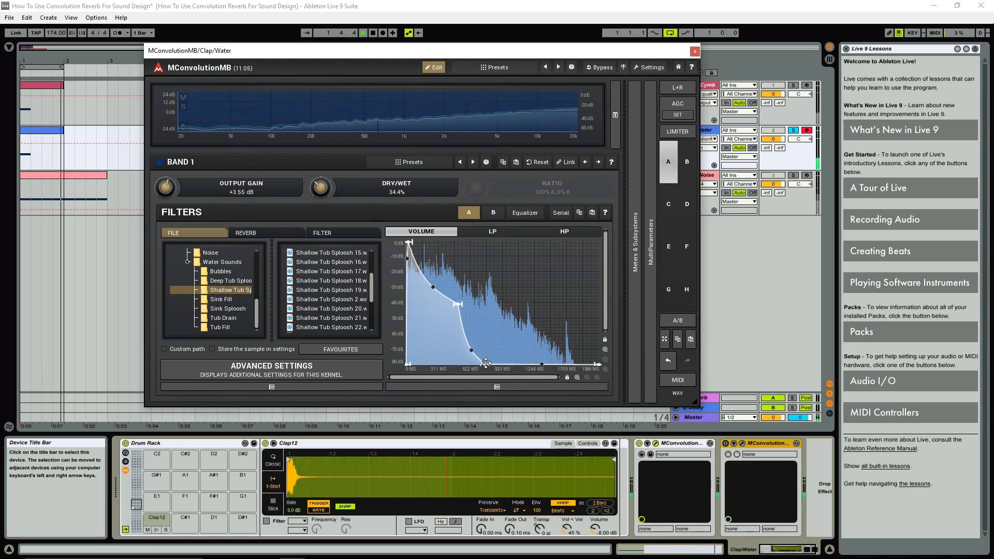
mouse_move(457, 305)
mouse_down()
mouse_move(437, 323)
mouse_move(452, 315)
mouse_up()
drag(485, 364, 569, 364)
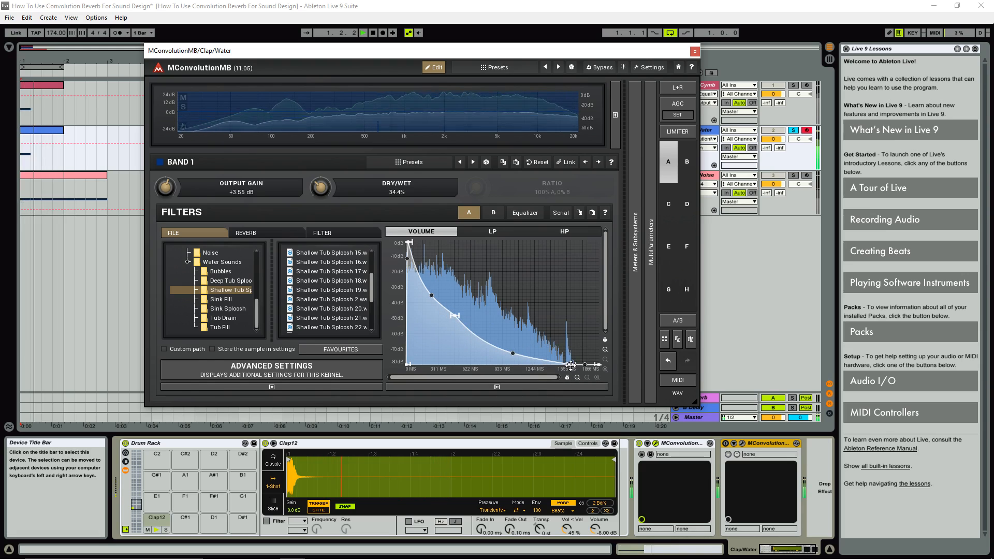
drag(513, 353, 527, 315)
drag(454, 315, 434, 306)
Raise the impulse's high-pass cutoff and set the dry/wet mix to 47.4% while listening.
click(570, 237)
key(space)
drag(530, 334, 530, 311)
key(space)
drag(321, 189, 322, 187)
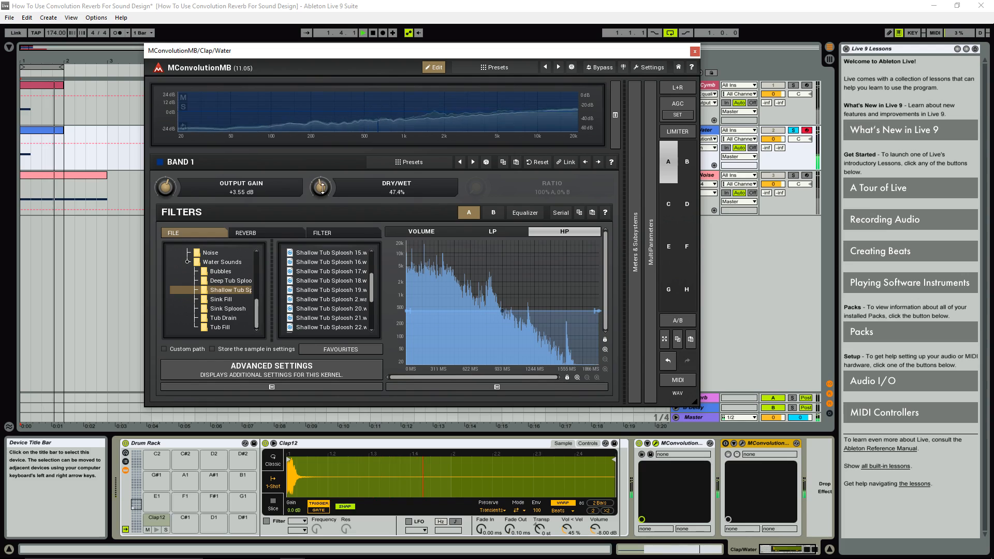
click(437, 236)
key(space)
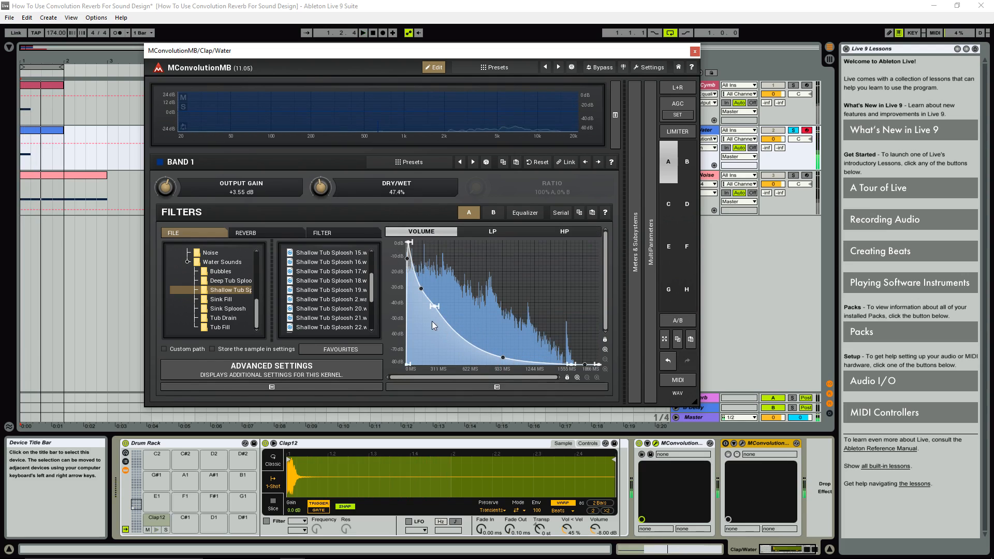
Try Shallow Tub Sploosh 19 as the impulse response and listen to it with a fuller volume envelope.
click(334, 290)
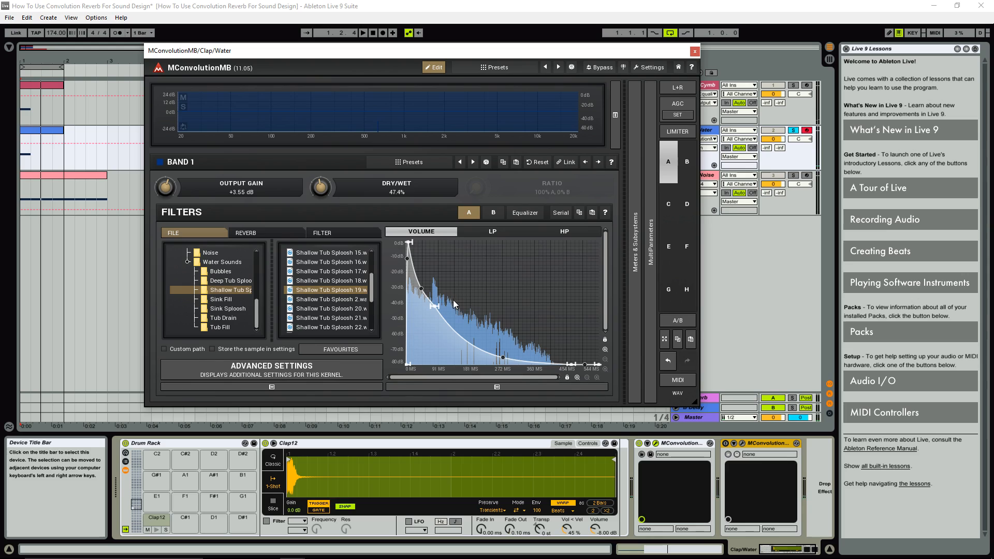
key(space)
key(space)
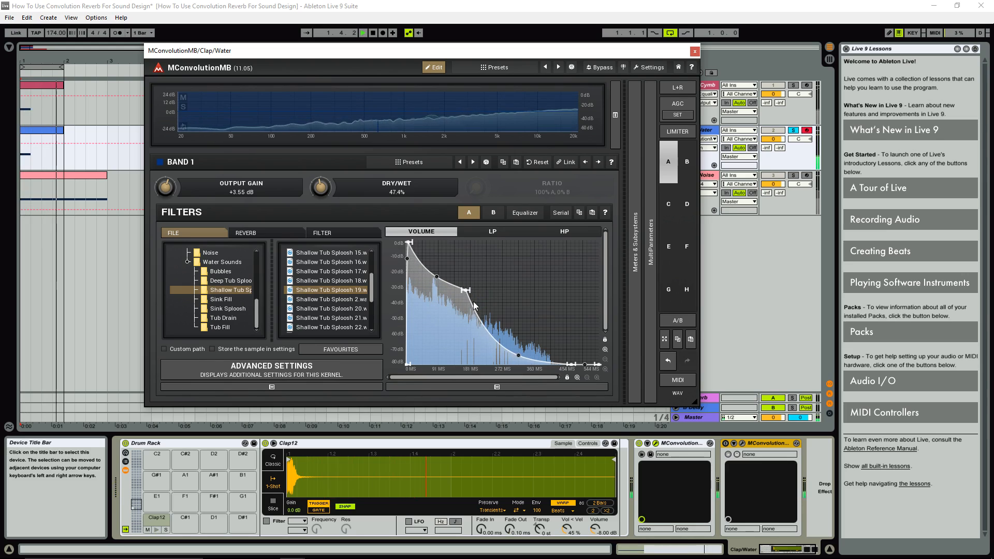
Load Shallow Tub Sploosh 20 as the impulse response, reshape its volume envelope and lower the dry/wet mix to 30.4%.
click(332, 308)
key(space)
drag(515, 356, 515, 361)
drag(320, 191, 320, 204)
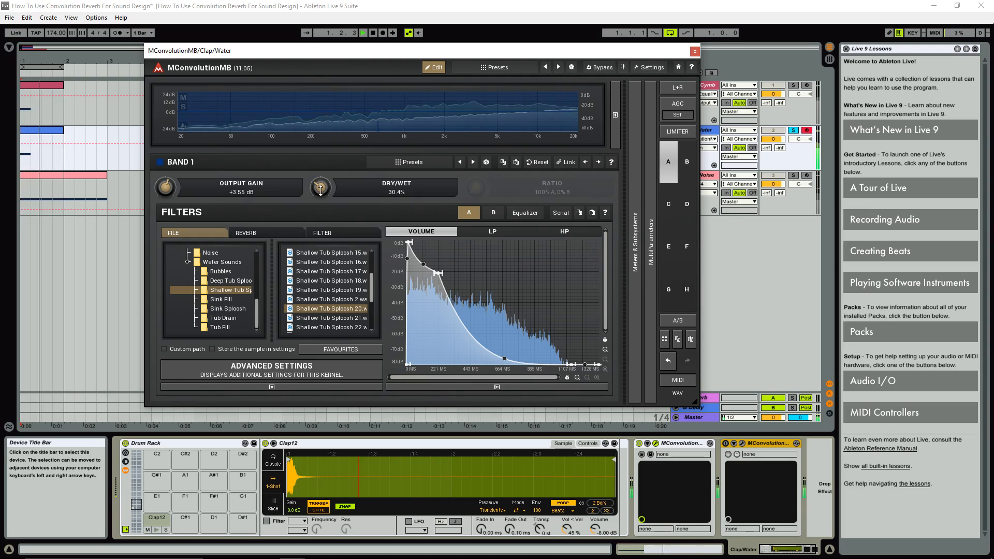
Shorten the tail of the impulse's volume envelope to about half its length while listening.
drag(572, 365, 488, 364)
key(space)
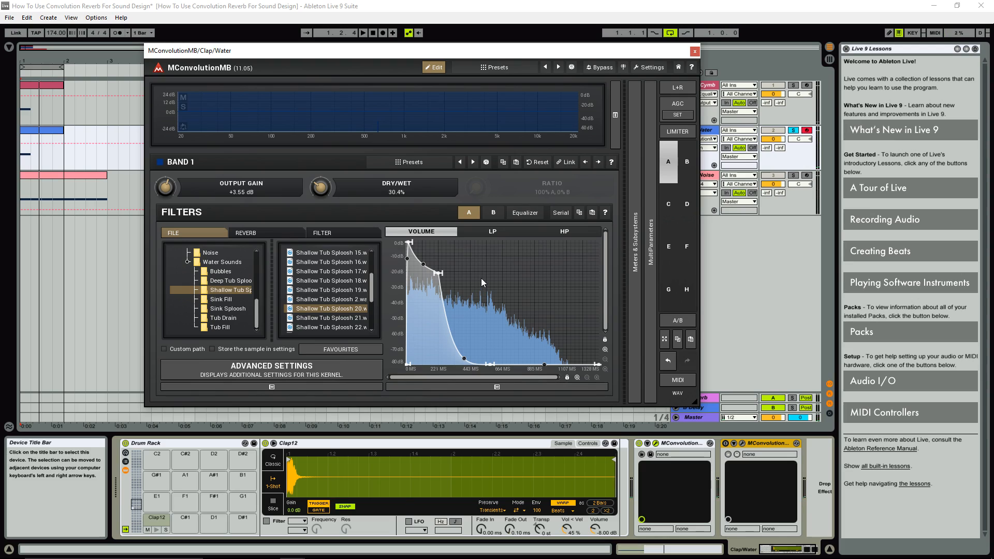
scroll(329, 309, up, 2)
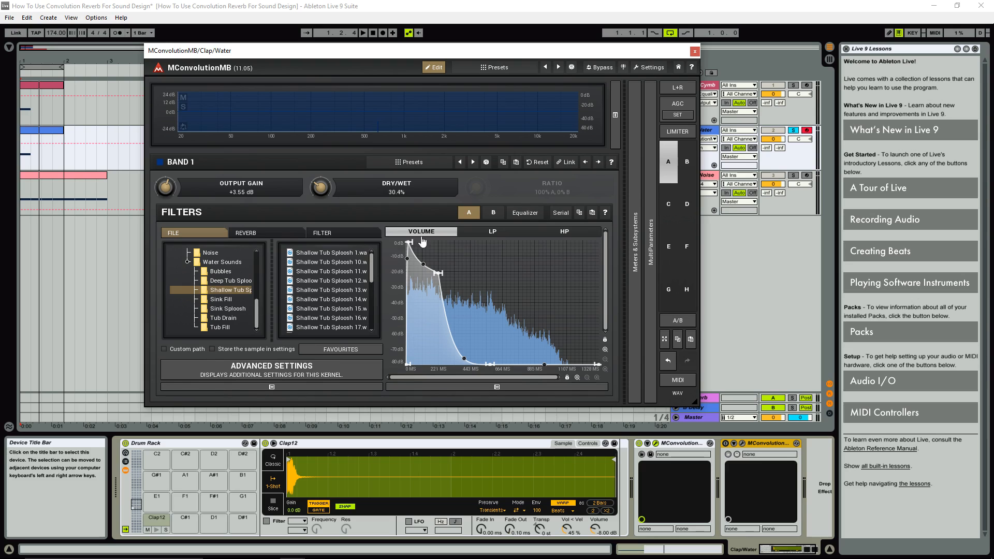
mouse_move(489, 364)
mouse_down()
mouse_move(484, 304)
mouse_move(474, 310)
mouse_move(466, 363)
mouse_move(497, 371)
mouse_up()
mouse_move(499, 365)
mouse_down()
mouse_move(497, 356)
mouse_move(501, 379)
mouse_up()
Close the plug-in and solo the HiHat/Noise track in place of Clap/Water.
click(694, 52)
click(792, 175)
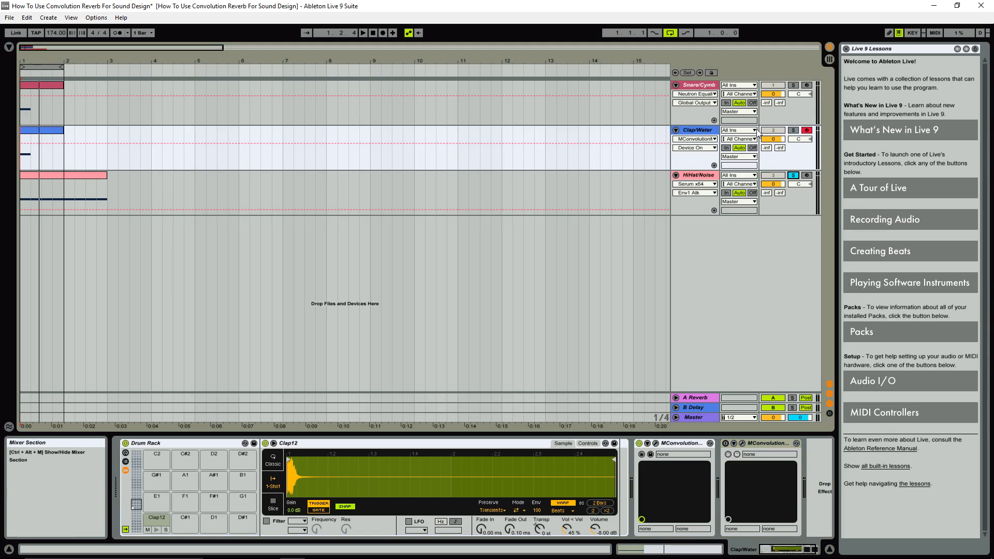
click(792, 175)
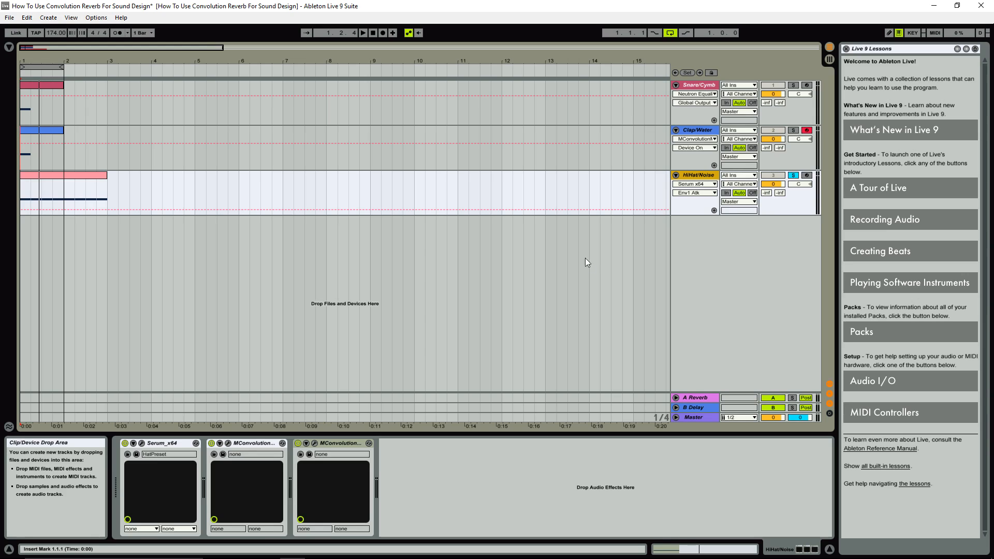
Bypass both MConvolutionMB devices on the HiHat/Noise track and examine Serum's noise source and Env 1 envelope.
click(297, 443)
click(142, 443)
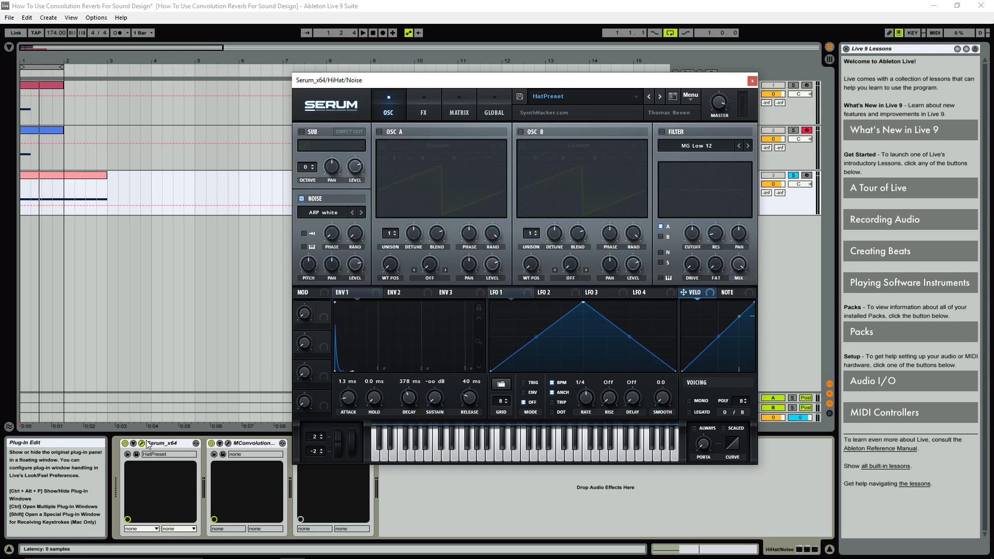
drag(526, 83, 399, 83)
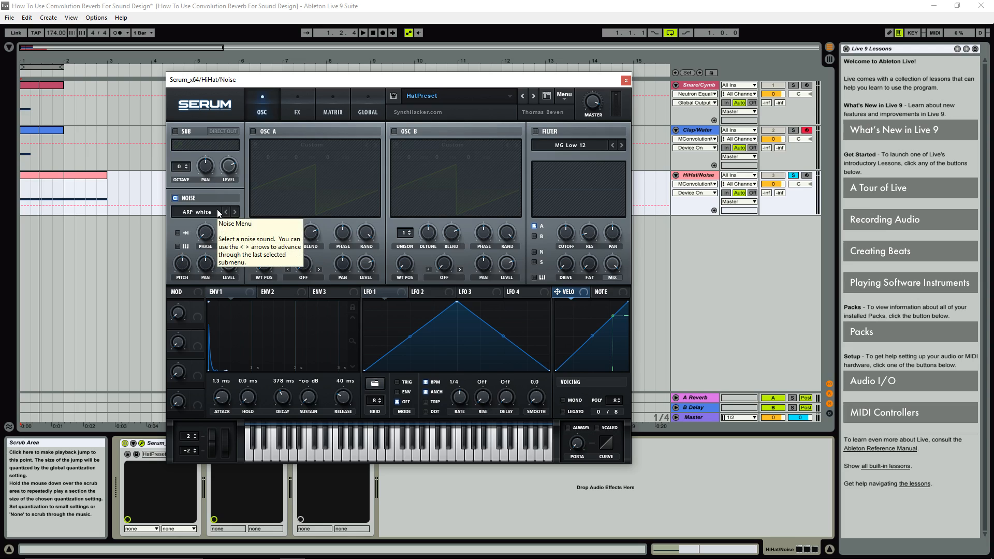
drag(483, 79, 510, 41)
click(212, 443)
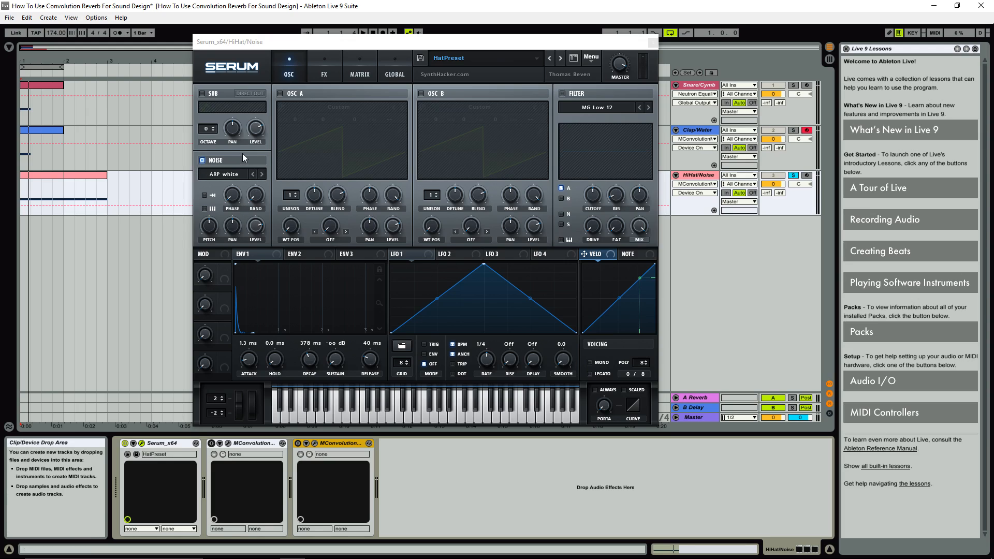
click(257, 254)
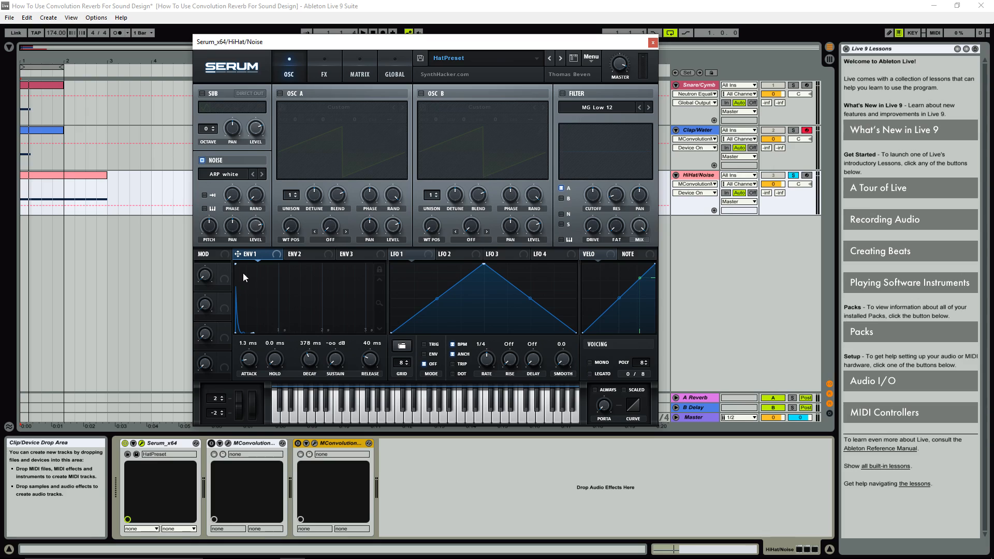
Re-enable and open the first MConvolutionMB, lower its dry/wet mix to 0% and listen to the dry hi-hat.
click(212, 444)
click(228, 443)
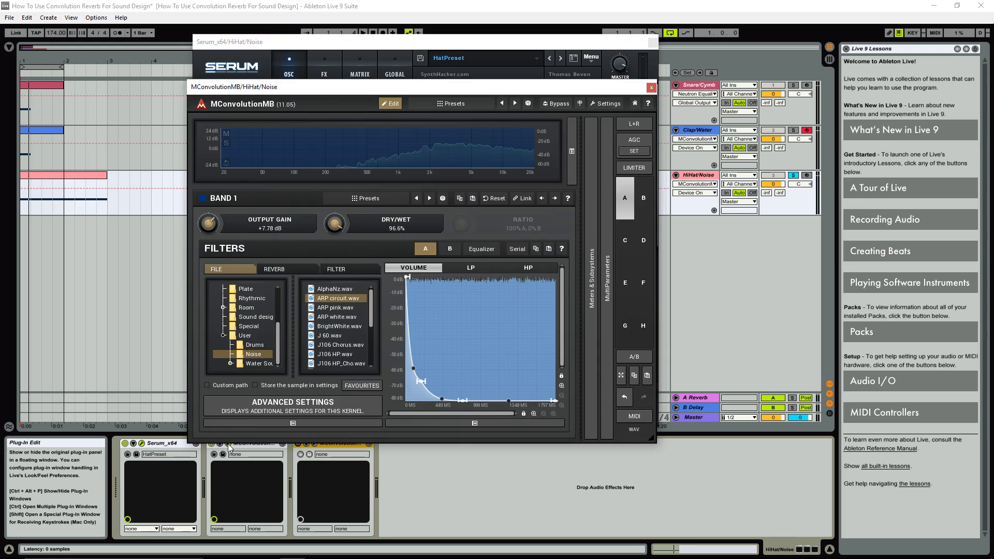
drag(403, 87, 429, 67)
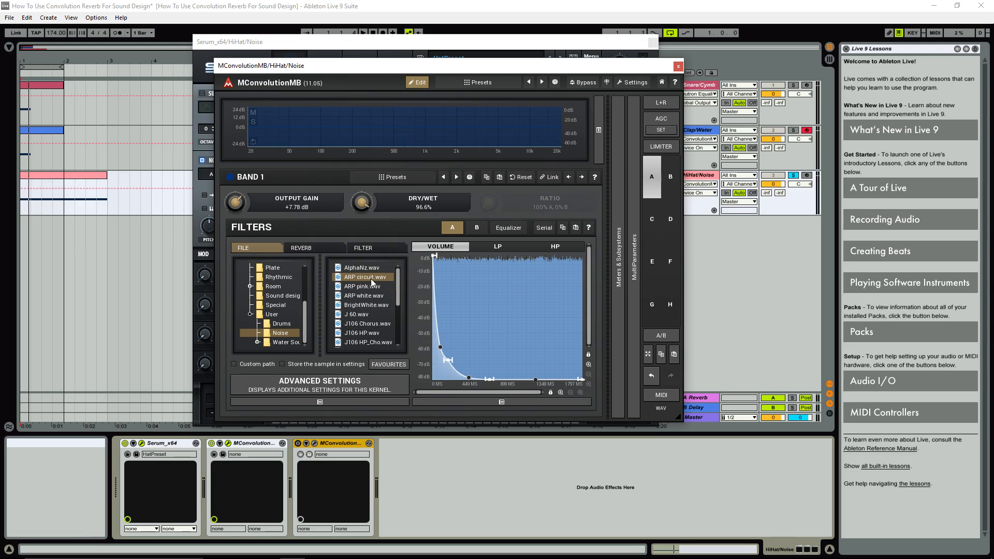
drag(363, 202, 362, 205)
key(space)
key(space)
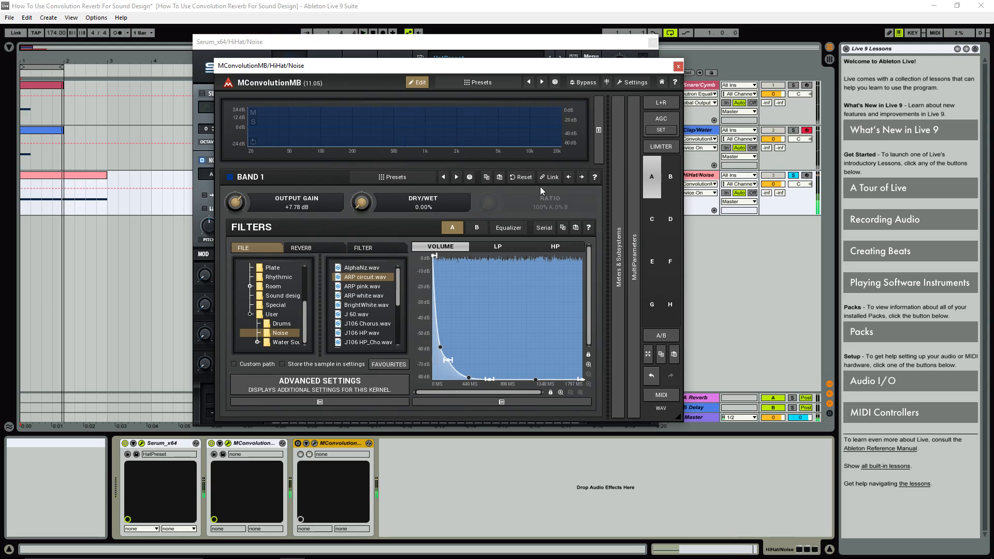
Close the Serum editor and bring the first MConvolutionMB window fully into view.
click(740, 63)
drag(646, 66, 619, 83)
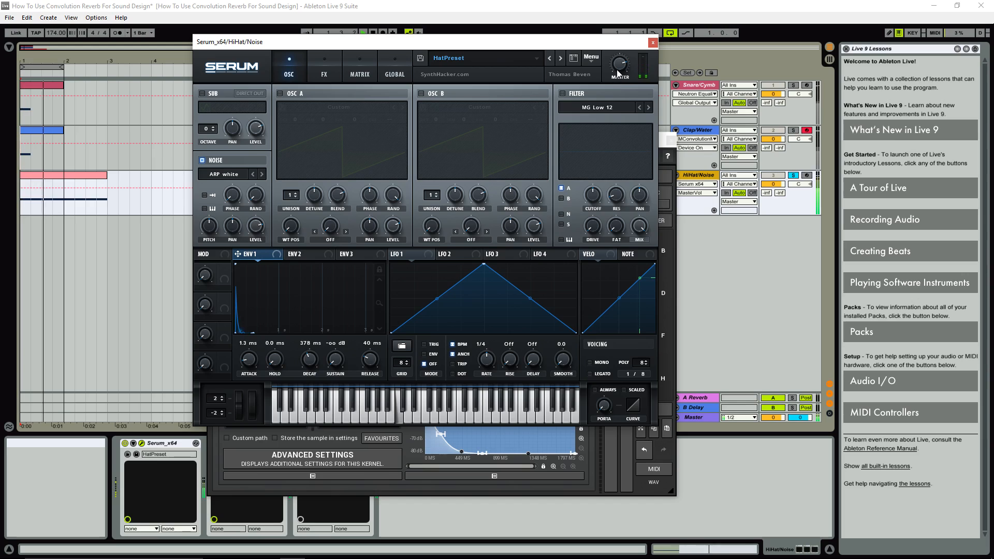
click(653, 41)
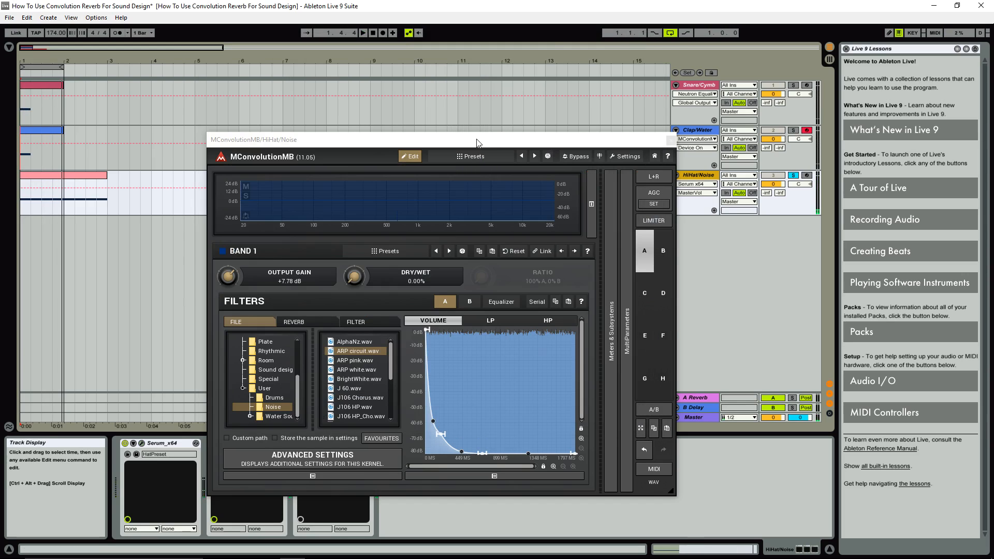
drag(414, 139, 414, 78)
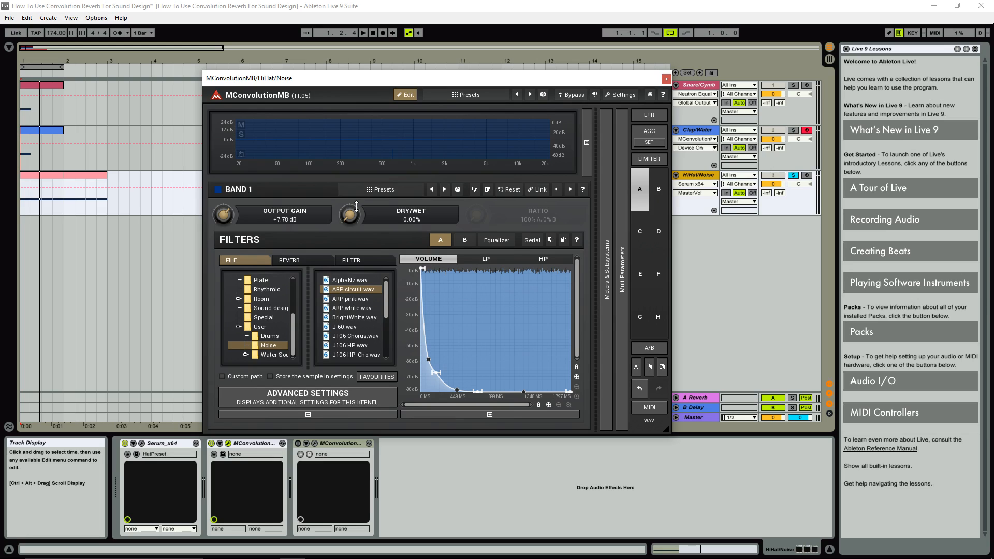
Raise the dry/wet mix to 93.0% with the ARP circuit.wav noise impulse while listening.
key(space)
drag(356, 206, 356, 158)
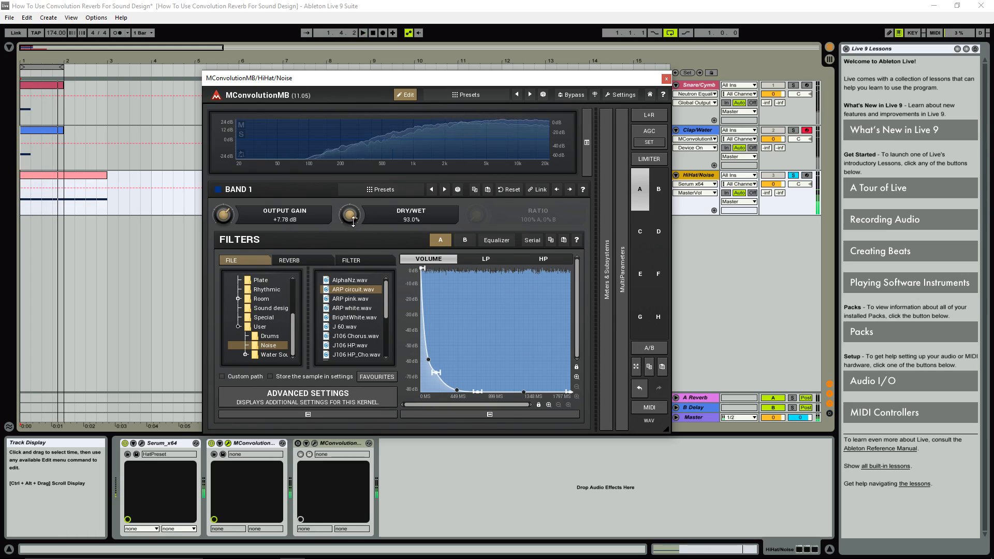
key(space)
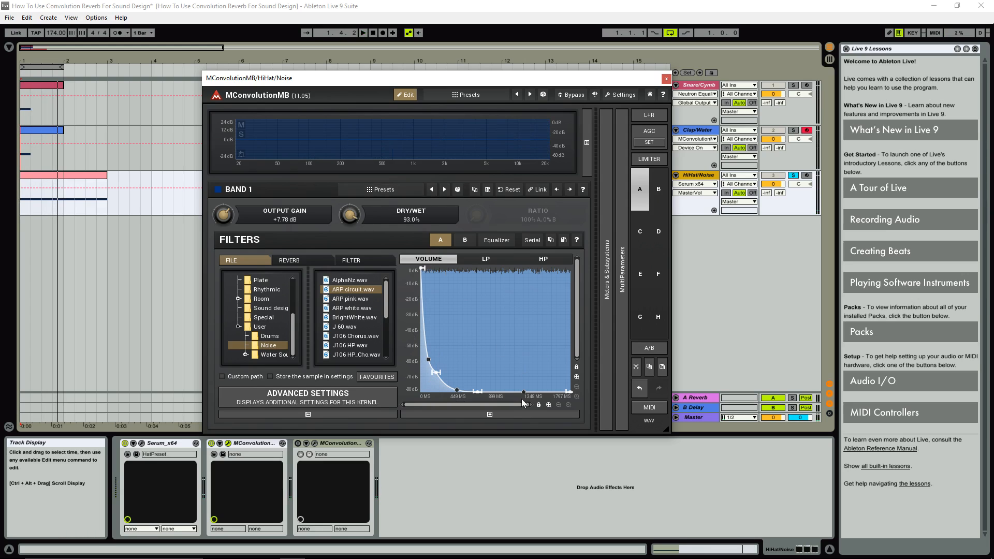
Tighten the noise impulse's volume envelope to a much faster decay while listening.
key(space)
mouse_move(446, 381)
mouse_down()
mouse_move(454, 374)
mouse_move(428, 388)
mouse_up()
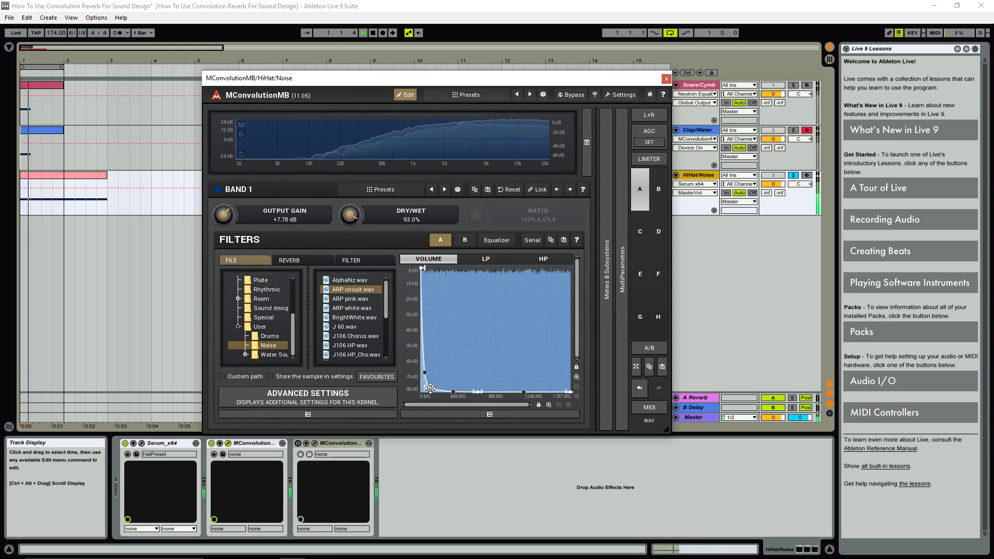
key(space)
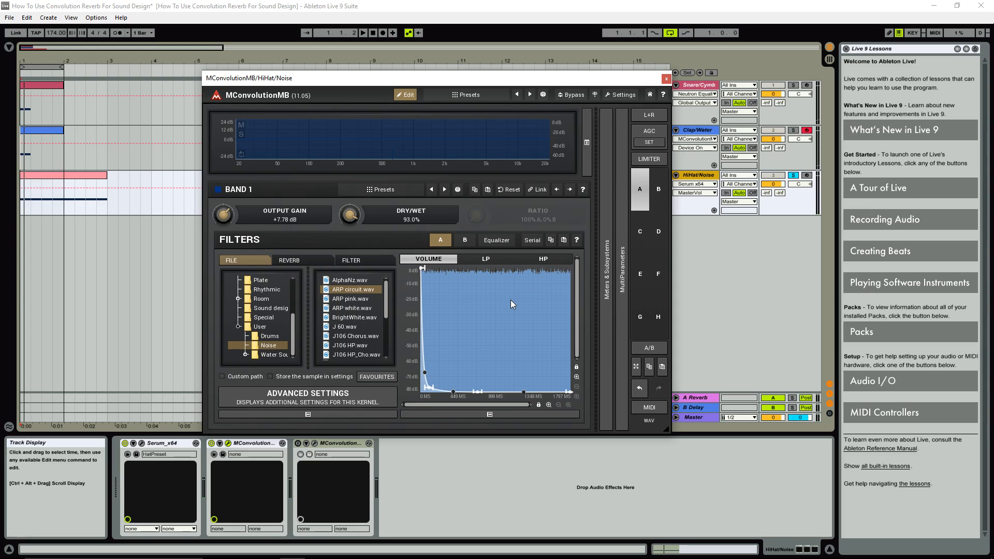
Enable and open the second MConvolutionMB with the 224 Drums.flac hall impulse and lower its dry/wet mix to 3.0% while listening.
click(298, 444)
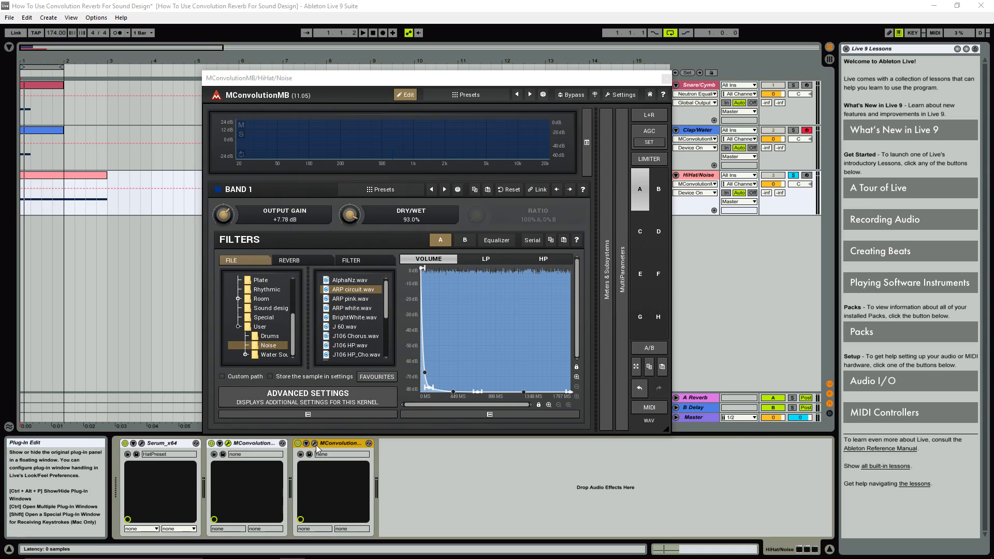
click(315, 444)
click(487, 109)
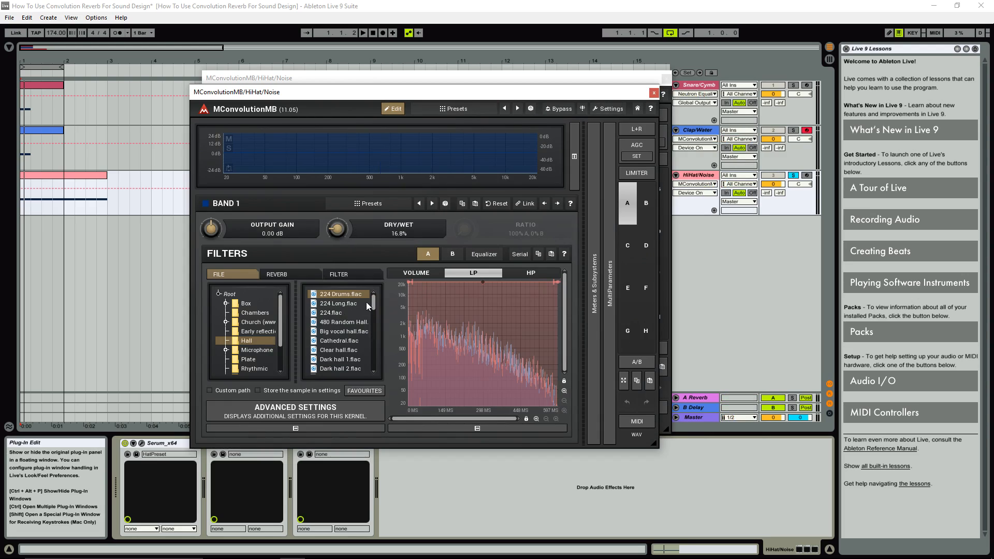
key(space)
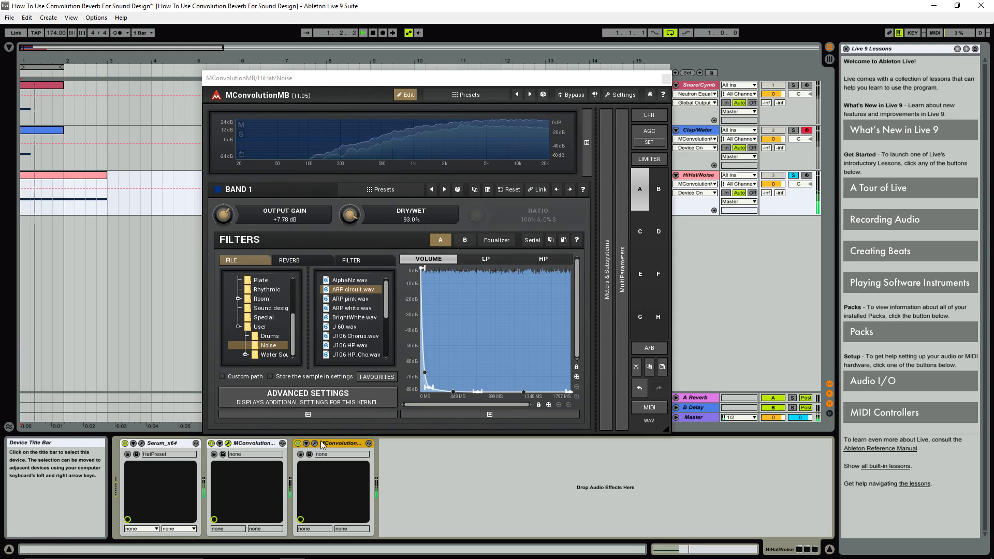
drag(337, 229, 337, 249)
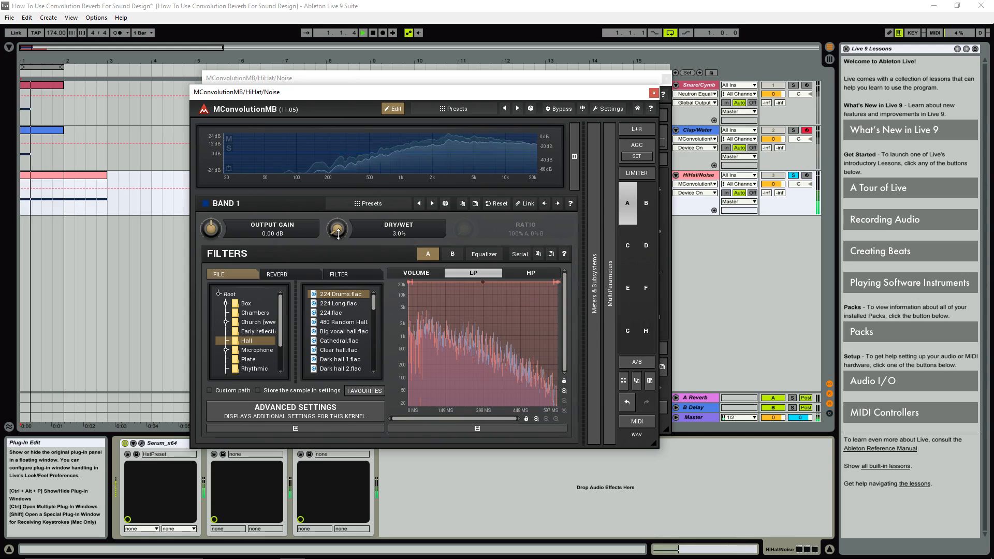
key(space)
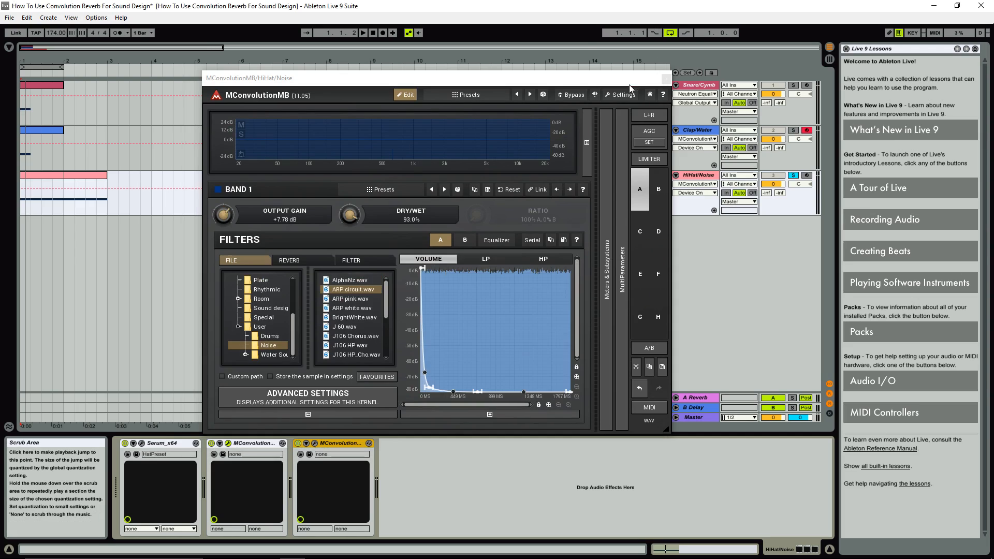
drag(432, 98, 463, 98)
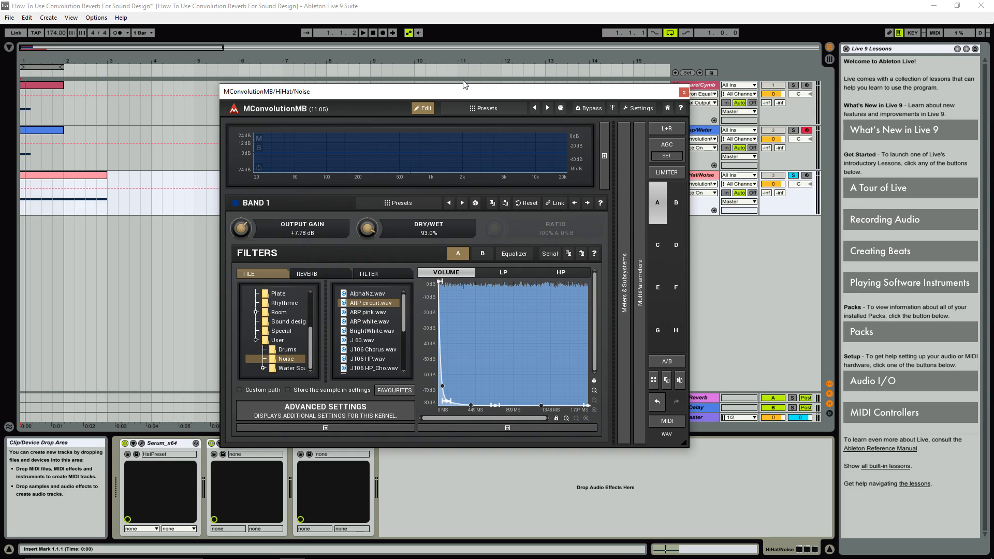
drag(383, 84, 356, 98)
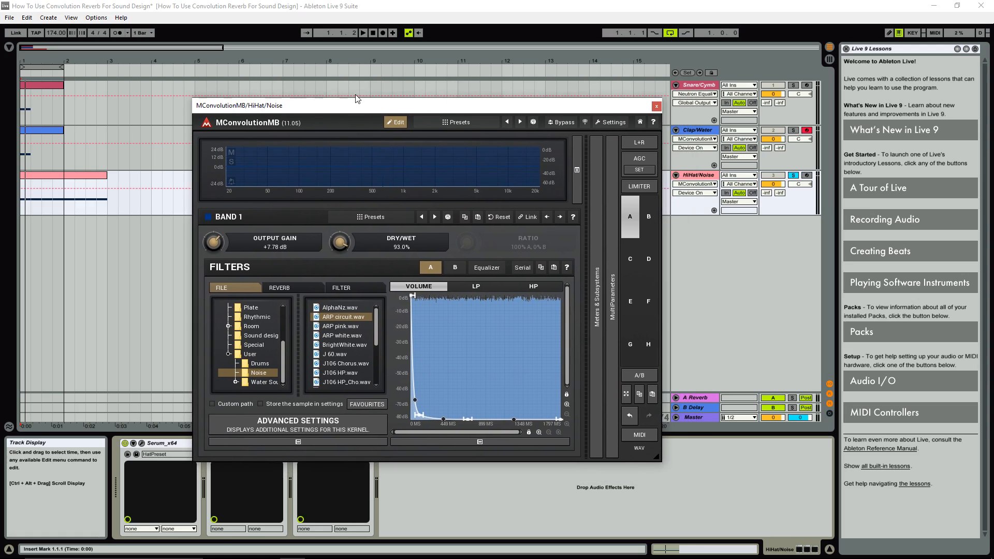